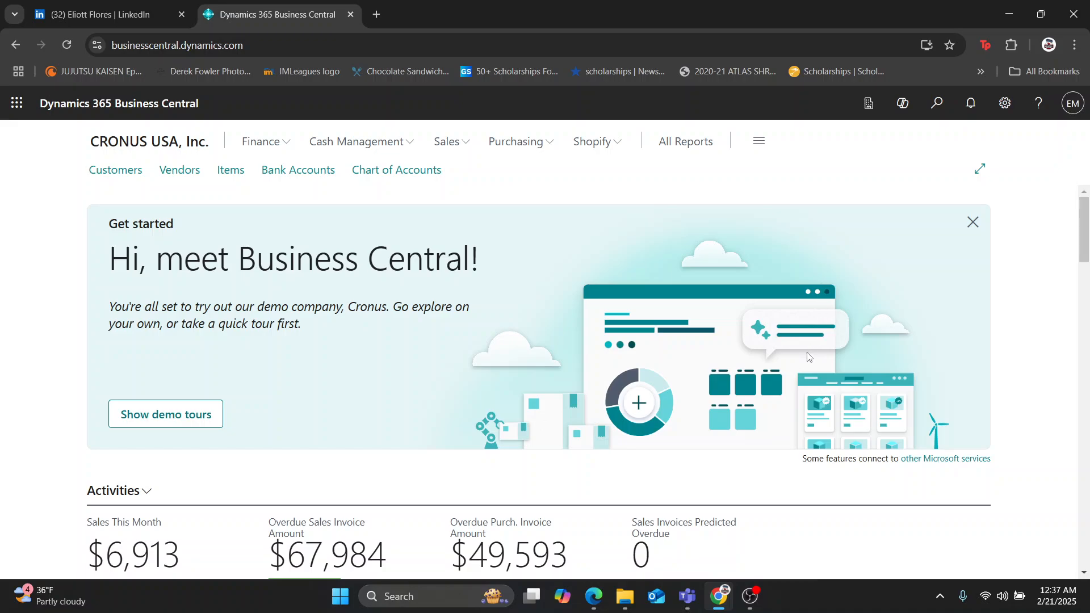
Step: Find the Purchase Orders list by searching for "purchase orders" and create a new purchase order
{"action": "left_click", "coordinate": [550, 145]}
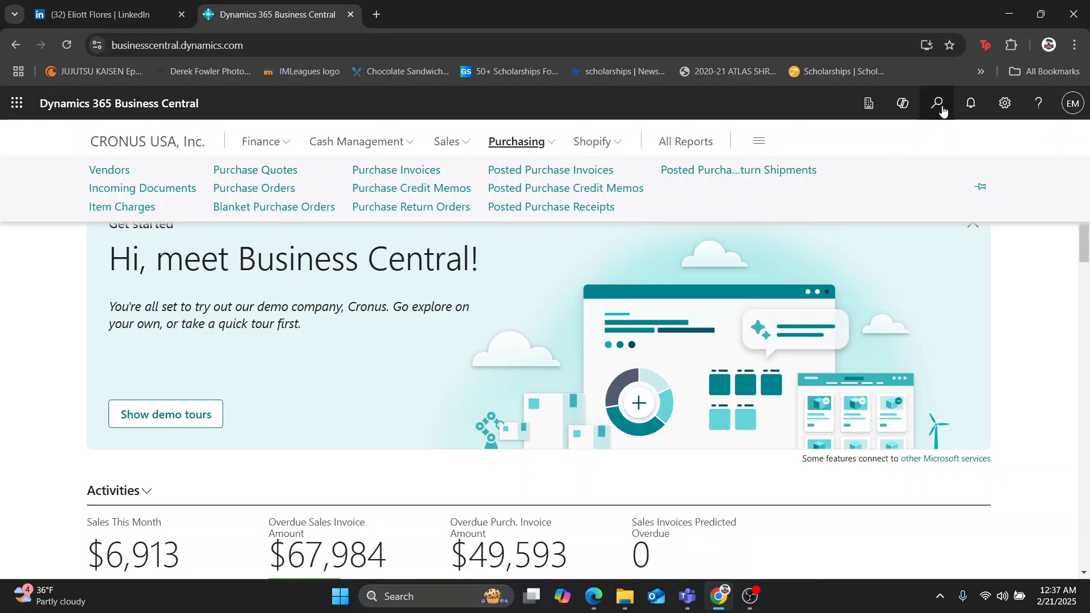
{"action": "left_click", "coordinate": [943, 108]}
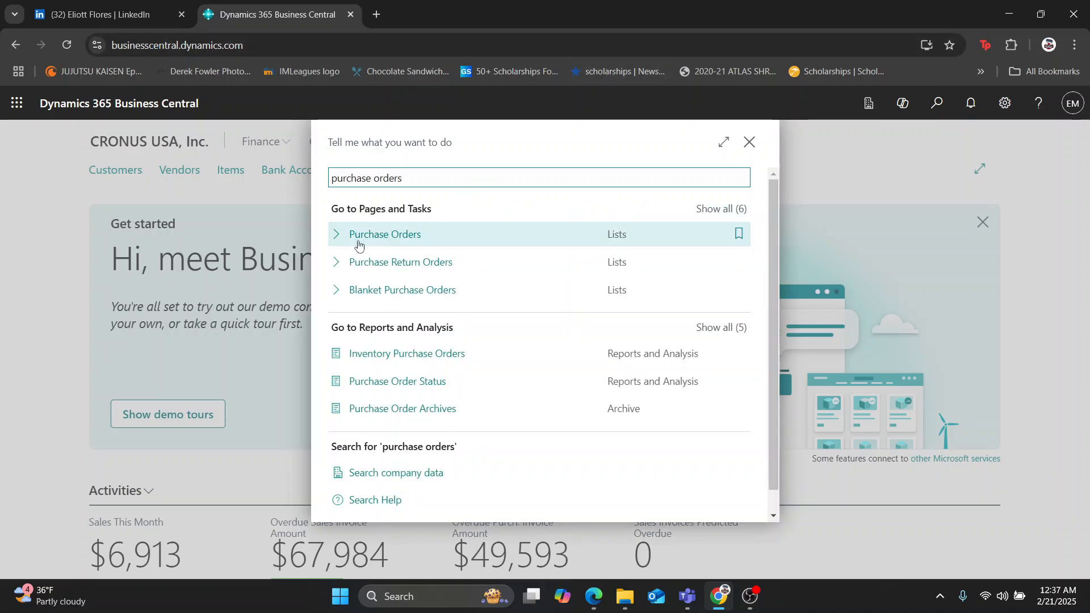
{"action": "left_click", "coordinate": [358, 245]}
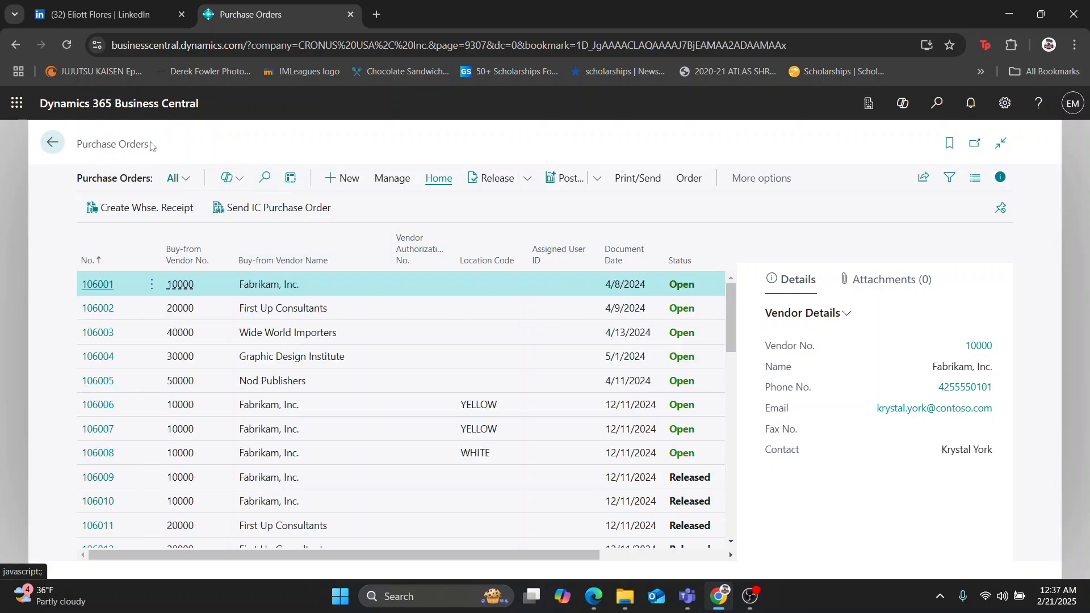
{"action": "left_click", "coordinate": [360, 182]}
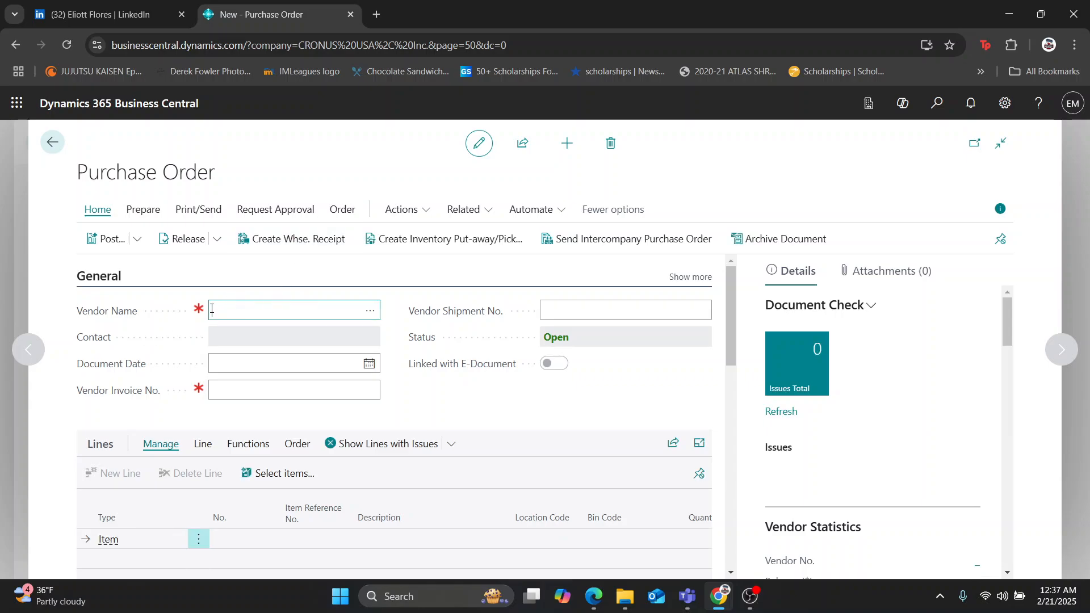
Step: Set the purchase order's vendor to SparkCo, number VEN-001, from the vendor lookup
{"action": "left_click", "coordinate": [369, 311]}
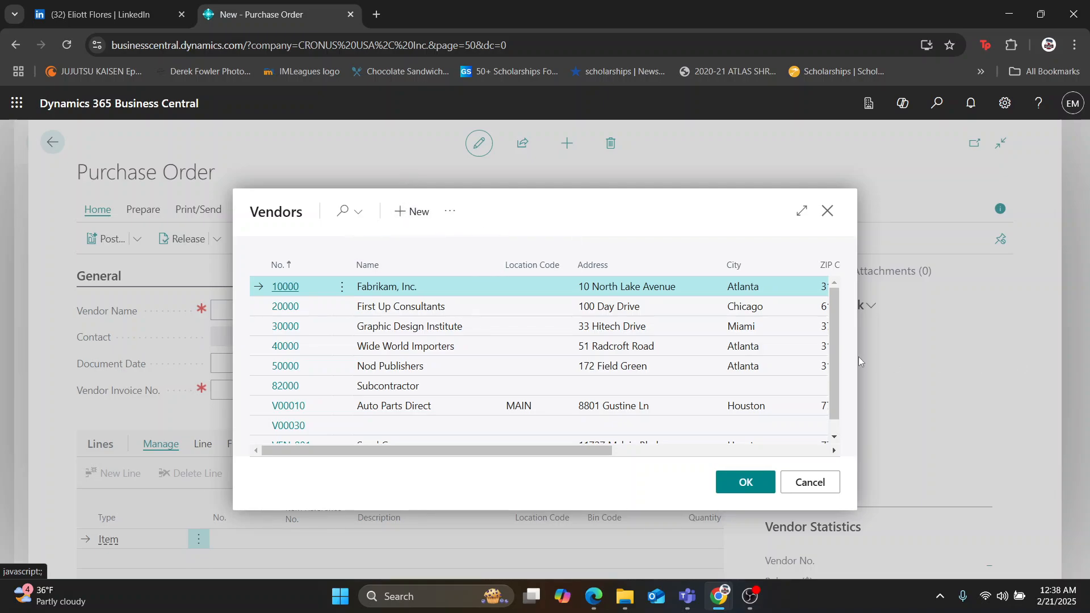
{"action": "scroll", "coordinate": [836, 356], "scroll_direction": "down", "scroll_amount": 1}
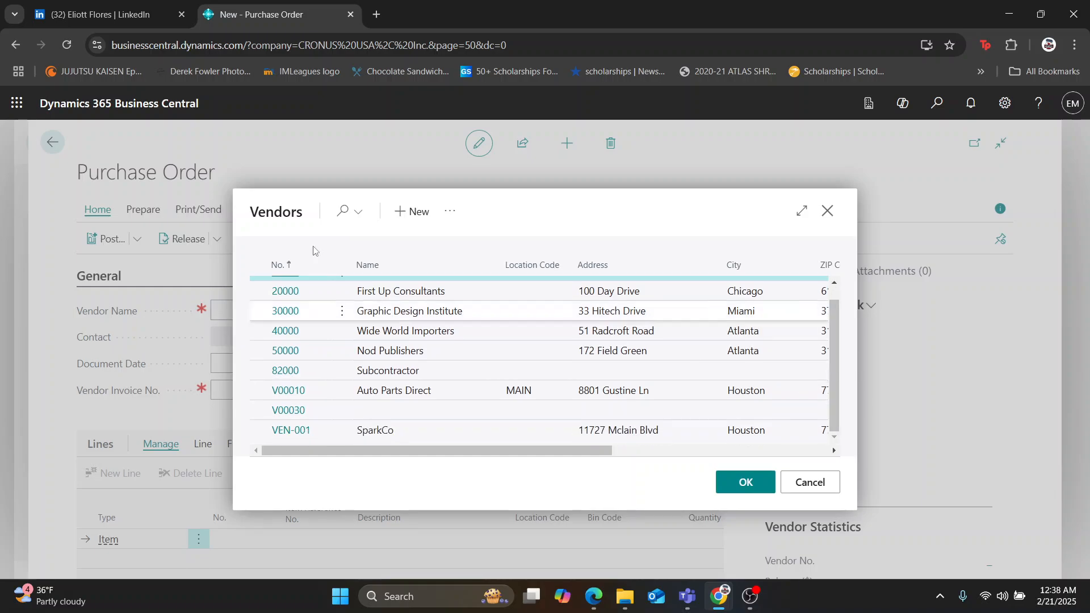
{"action": "left_click", "coordinate": [300, 434]}
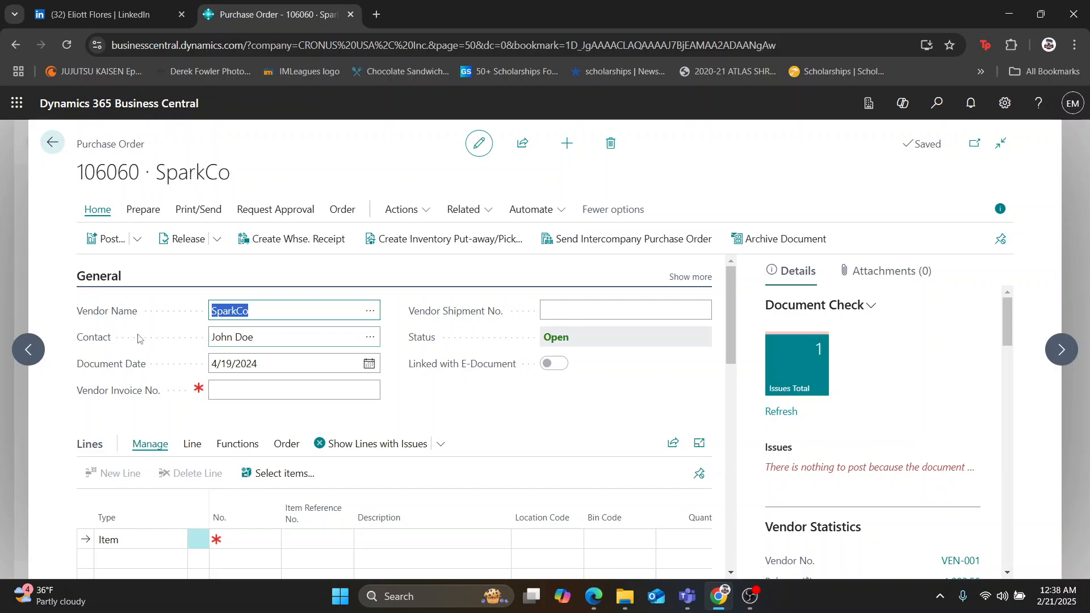
Step: Set the document date to today's date, 2/21/2025, and enter 27 as the vendor invoice number
{"action": "left_click", "coordinate": [370, 365]}
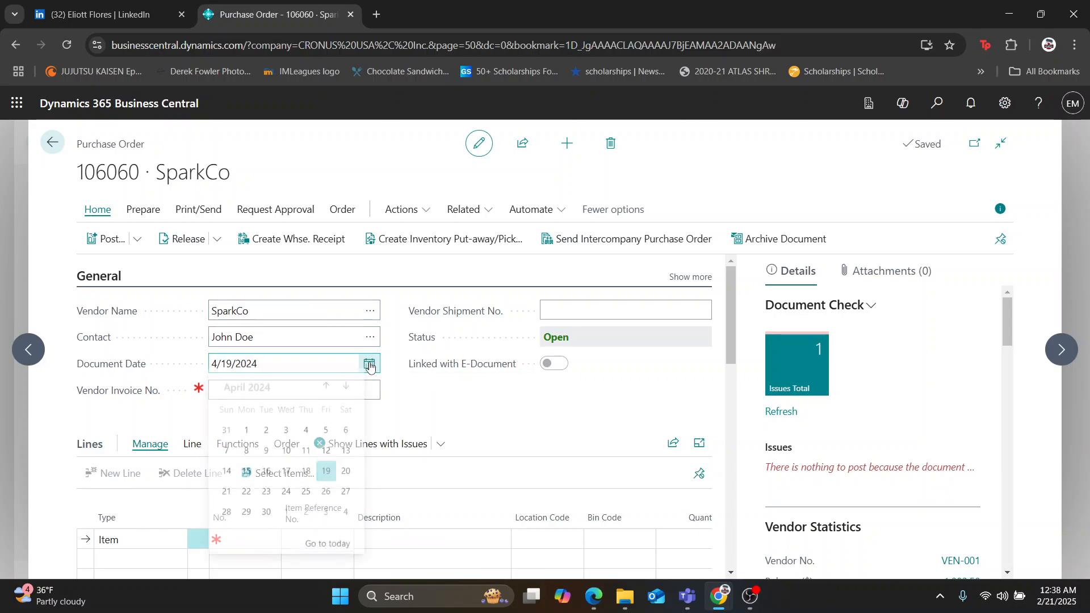
{"action": "left_click", "coordinate": [335, 546]}
{"action": "left_click", "coordinate": [326, 496]}
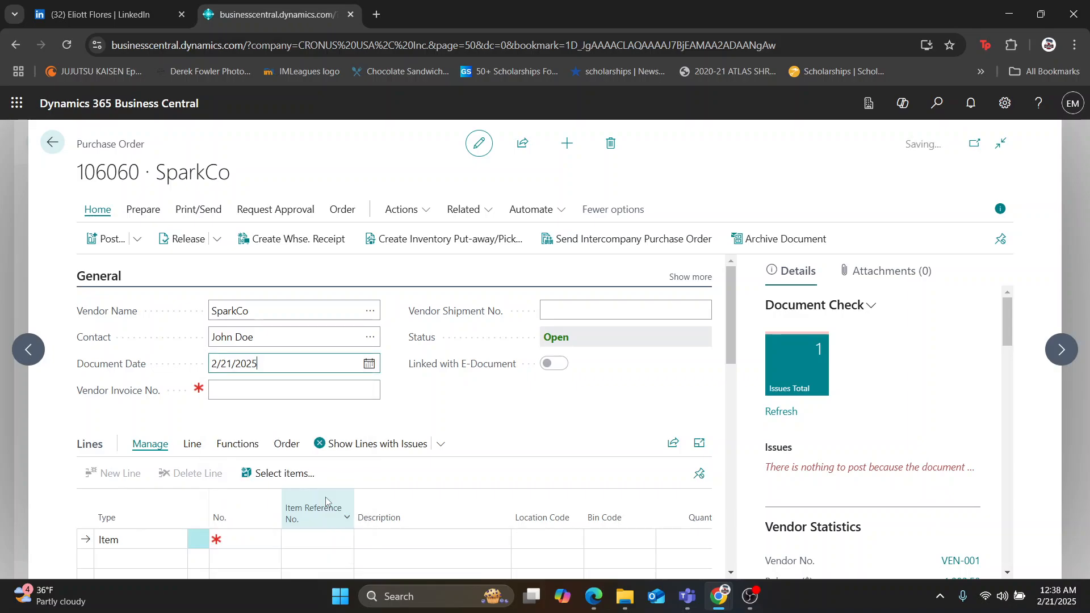
{"action": "left_click", "coordinate": [268, 390]}
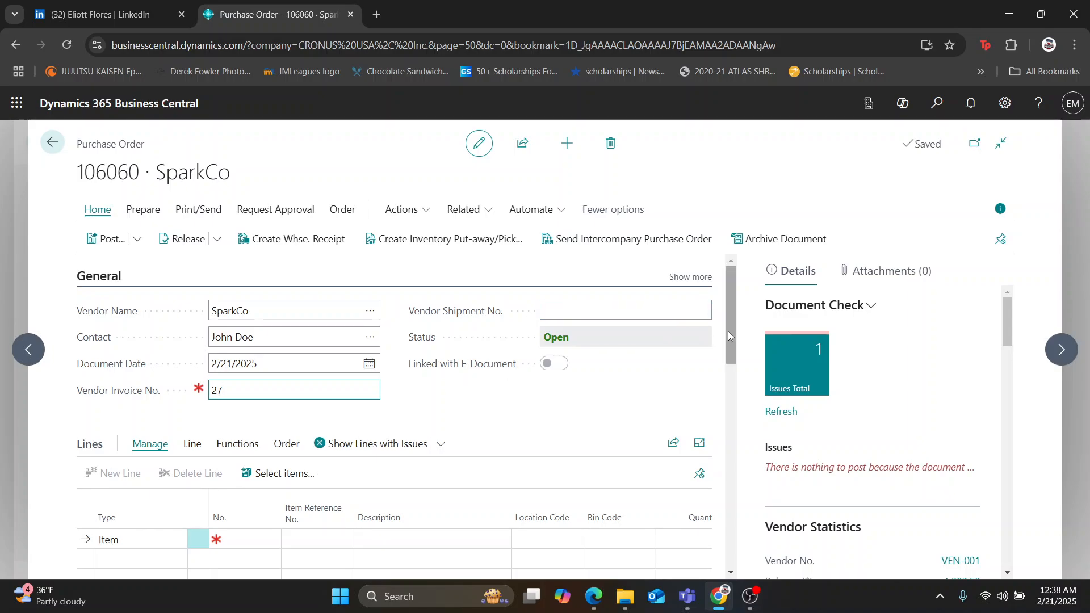
Step: Search the full item list for "spark" and add item SPK-001, ACME Spark Plug, to the first order line
{"action": "left_click_drag", "start_coordinate": [728, 333], "coordinate": [726, 379]}
{"action": "left_click", "coordinate": [428, 404]}
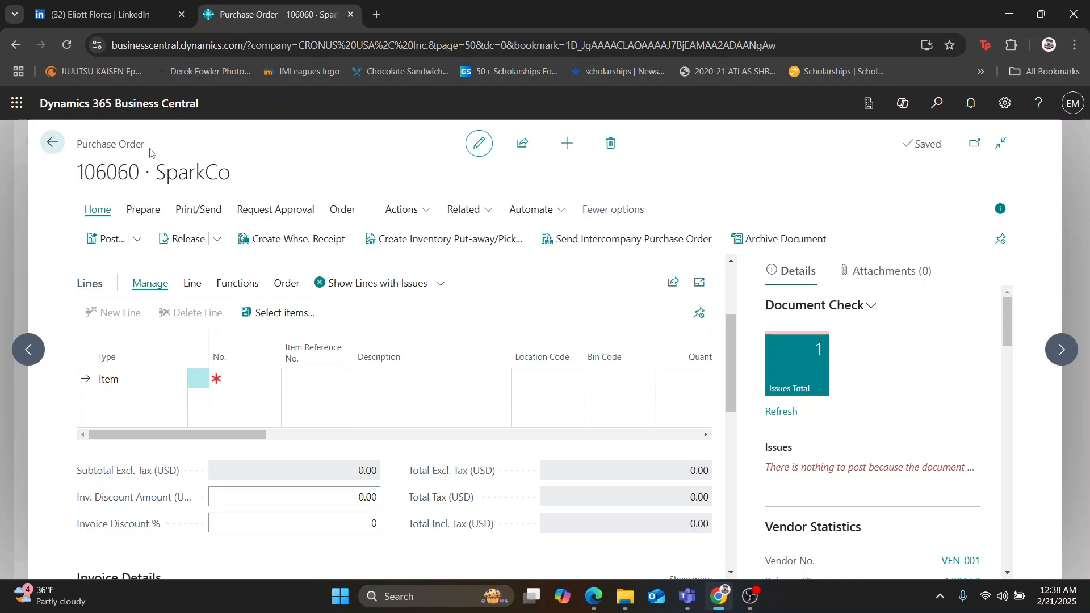
{"action": "left_click", "coordinate": [248, 373]}
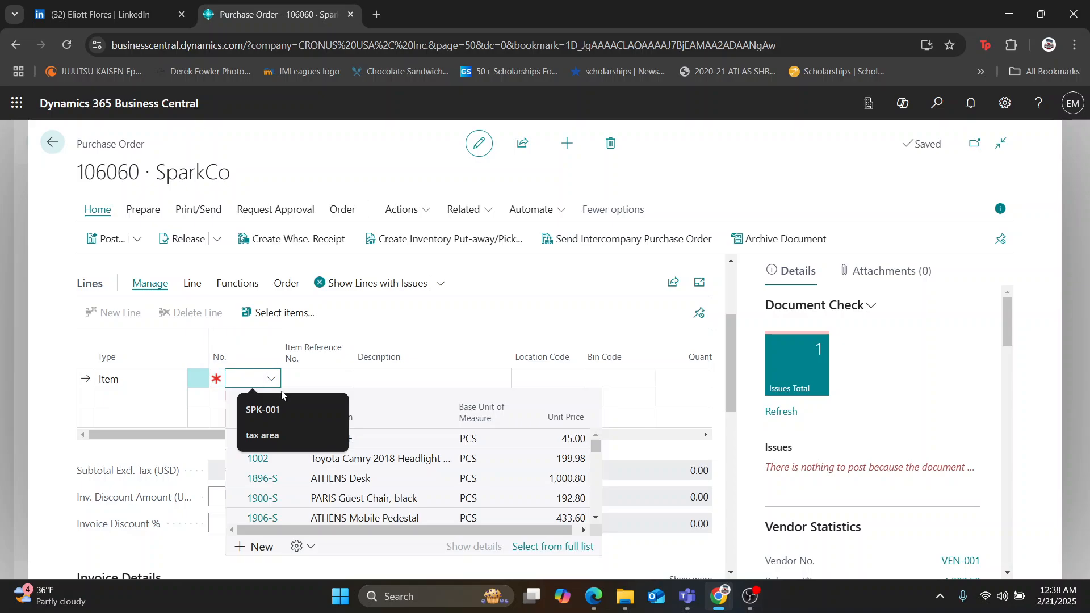
{"action": "left_click", "coordinate": [542, 548]}
{"action": "left_click", "coordinate": [542, 548]}
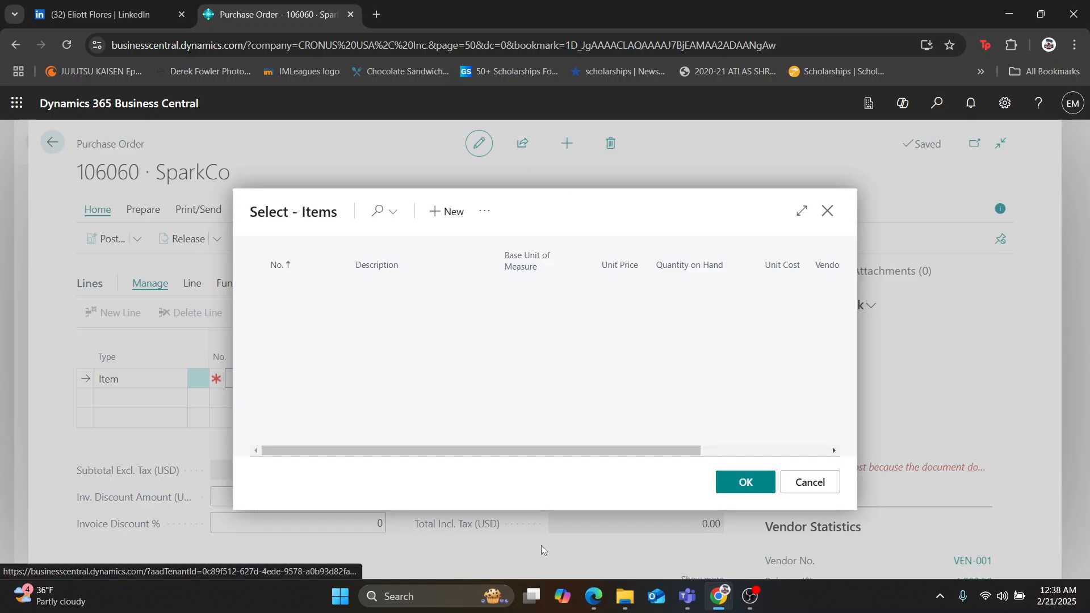
{"action": "scroll", "coordinate": [464, 361], "scroll_direction": "down", "scroll_amount": 10}
{"action": "scroll", "coordinate": [464, 361], "scroll_direction": "down", "scroll_amount": 5}
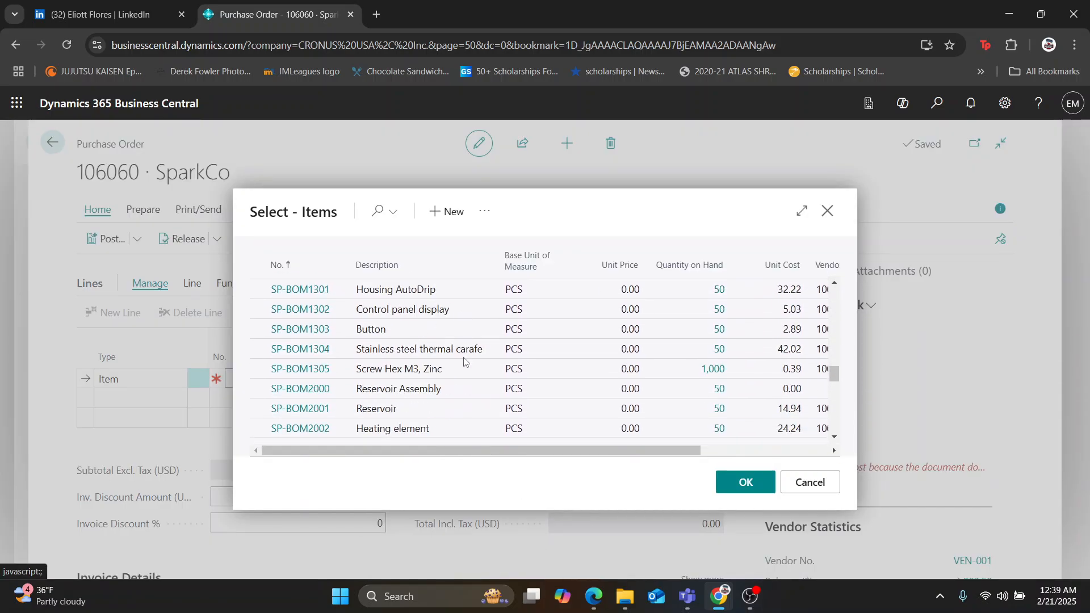
{"action": "scroll", "coordinate": [464, 361], "scroll_direction": "up", "scroll_amount": 15}
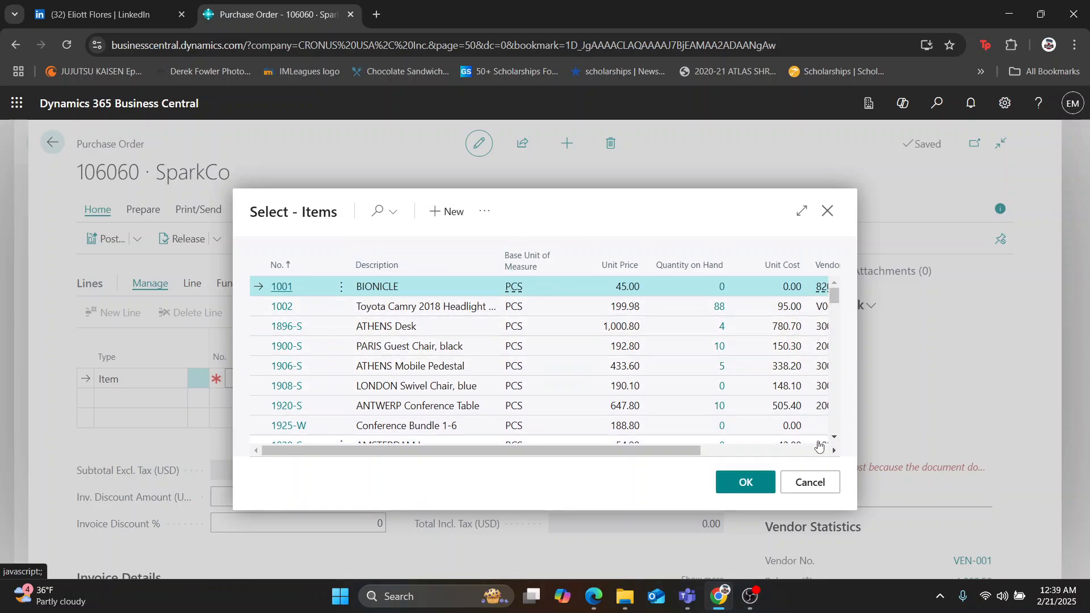
{"action": "left_click", "coordinate": [374, 210]}
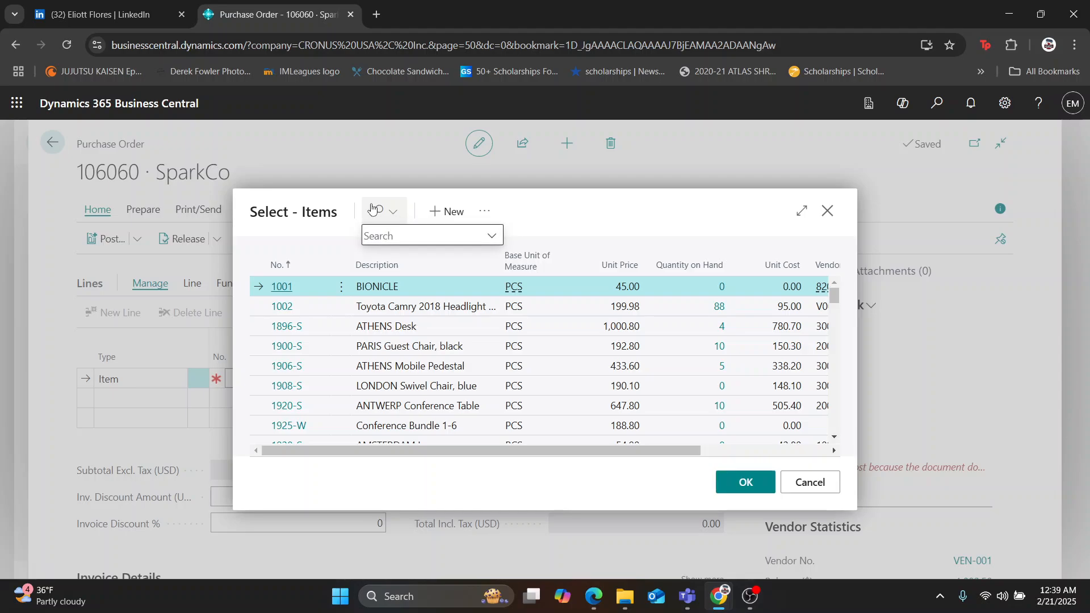
{"action": "type", "text": "spark"}
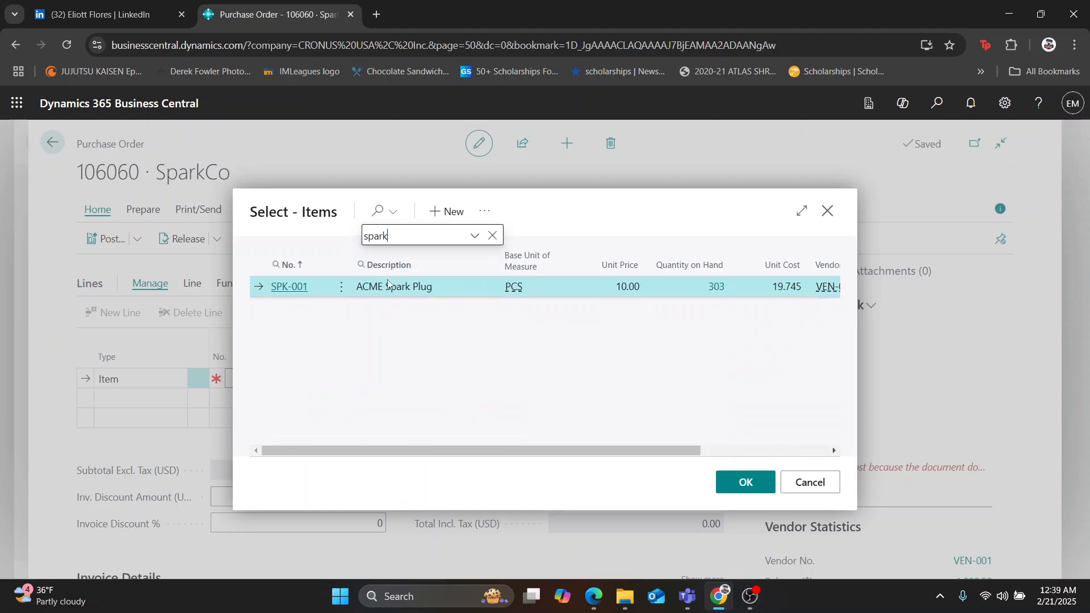
{"action": "left_click", "coordinate": [729, 486]}
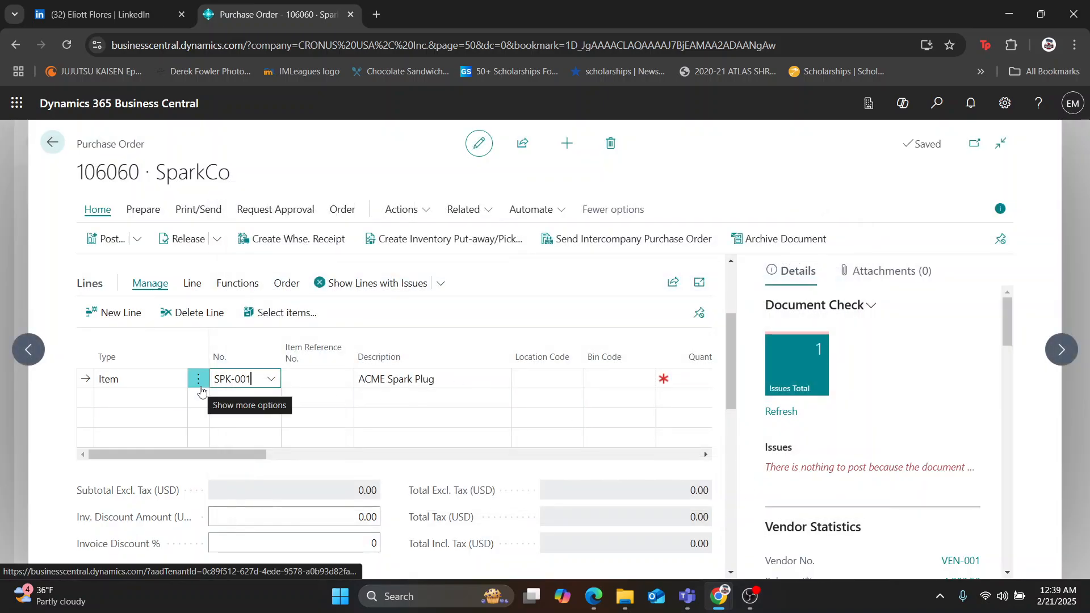
Step: Set the location code of the ACME Spark Plug line to SOUTHWEST
{"action": "left_click_drag", "start_coordinate": [214, 459], "coordinate": [288, 457]}
{"action": "left_click", "coordinate": [302, 398]}
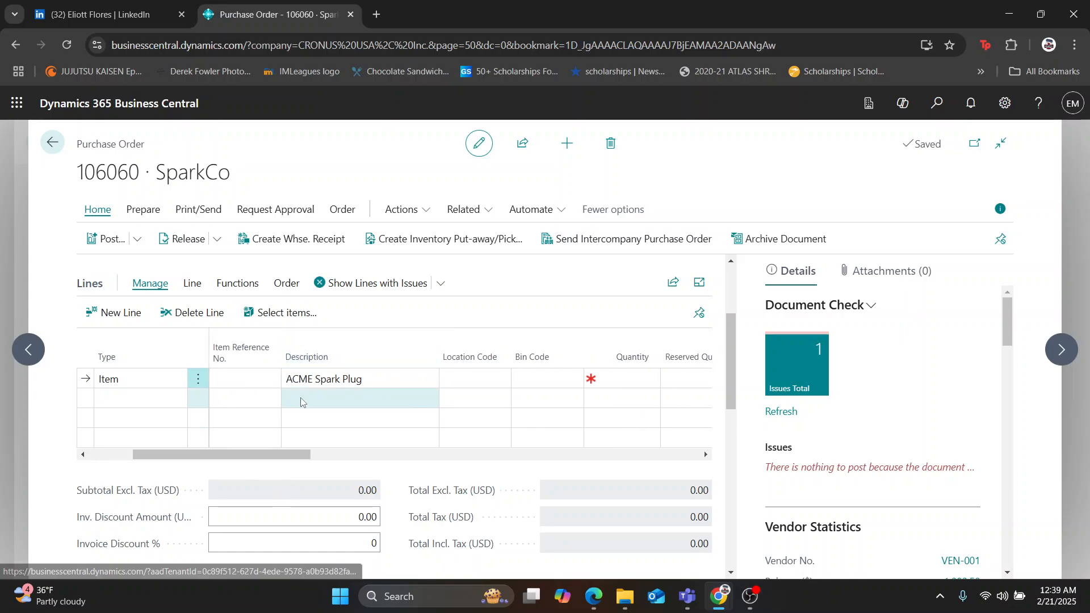
{"action": "left_click_drag", "start_coordinate": [267, 455], "coordinate": [295, 454]}
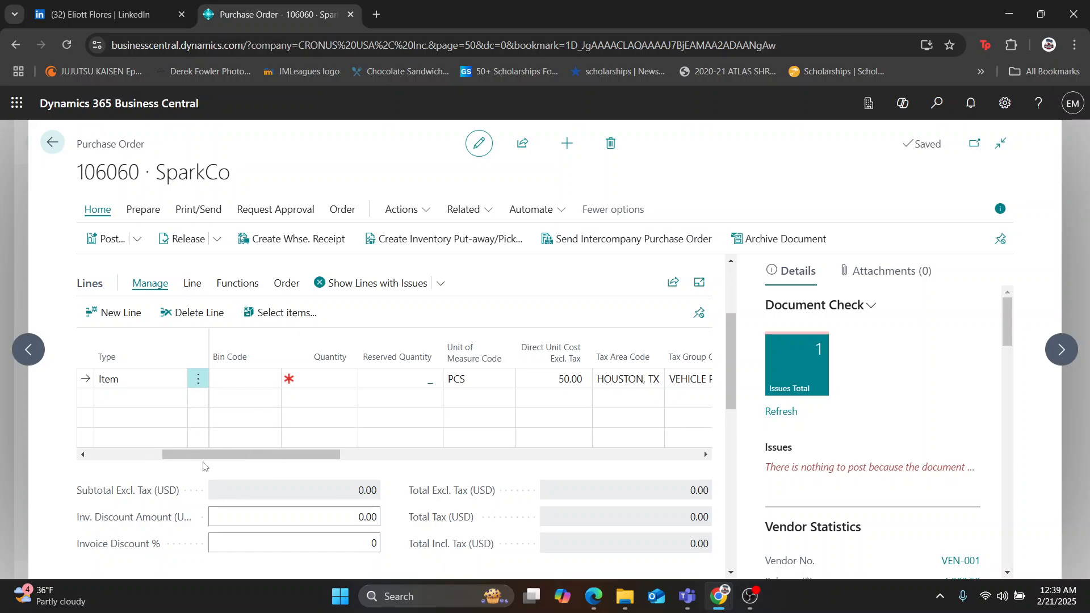
{"action": "left_click_drag", "start_coordinate": [204, 456], "coordinate": [162, 454]}
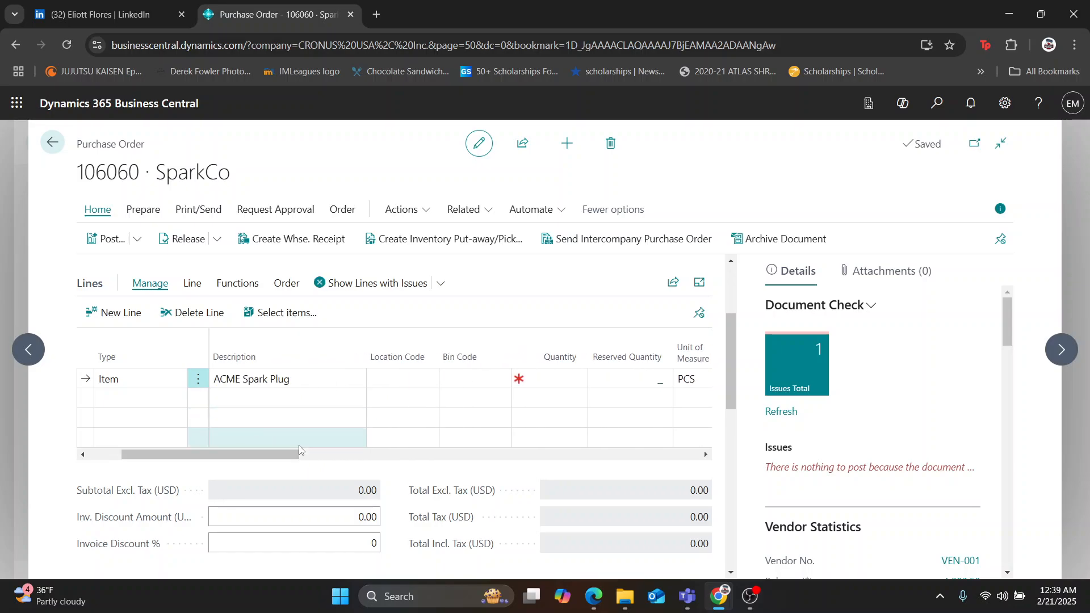
{"action": "left_click", "coordinate": [412, 380]}
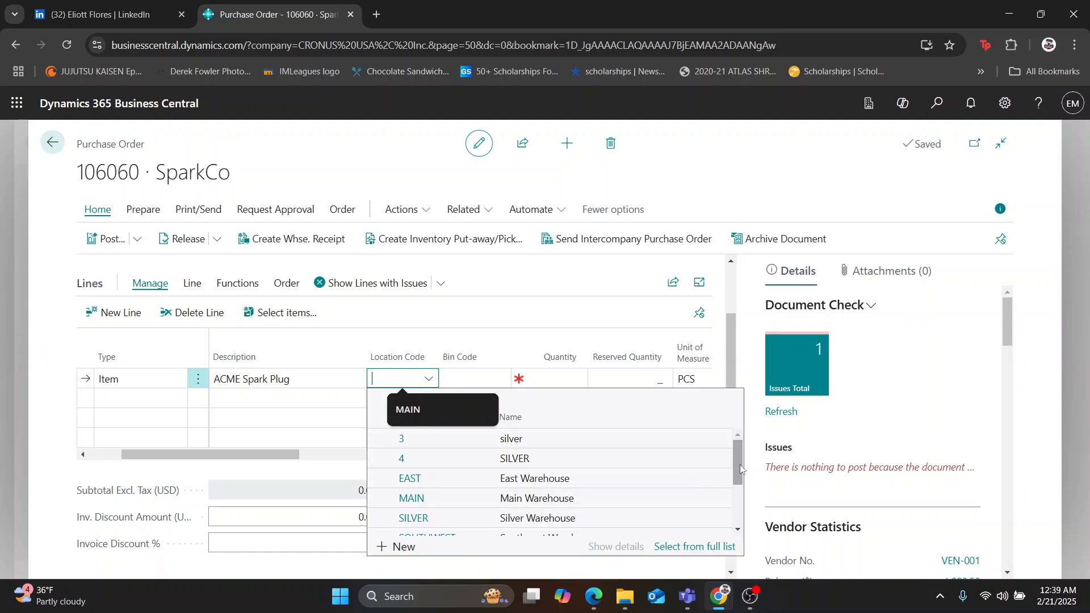
{"action": "left_click_drag", "start_coordinate": [741, 465], "coordinate": [741, 486]}
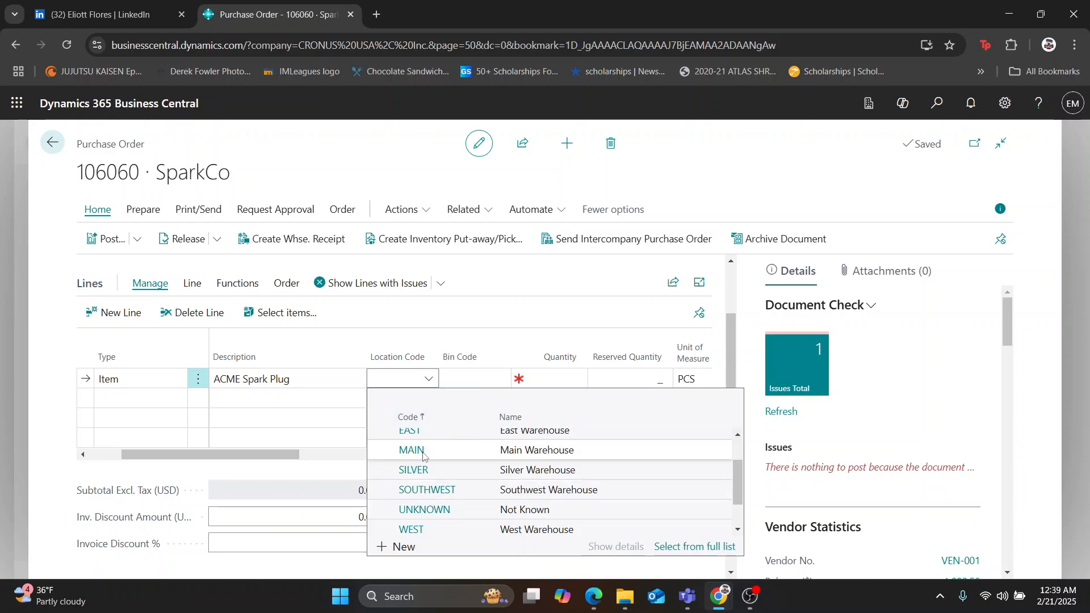
{"action": "left_click", "coordinate": [523, 495]}
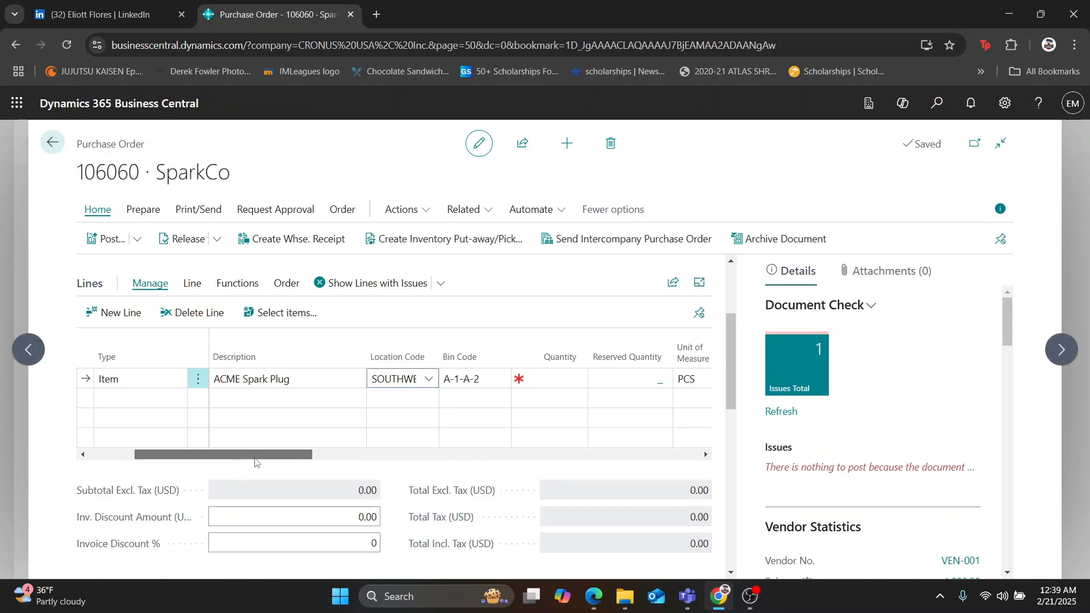
Step: Enter a quantity of 18 on the ACME Spark Plug line
{"action": "left_click_drag", "start_coordinate": [267, 458], "coordinate": [291, 448]}
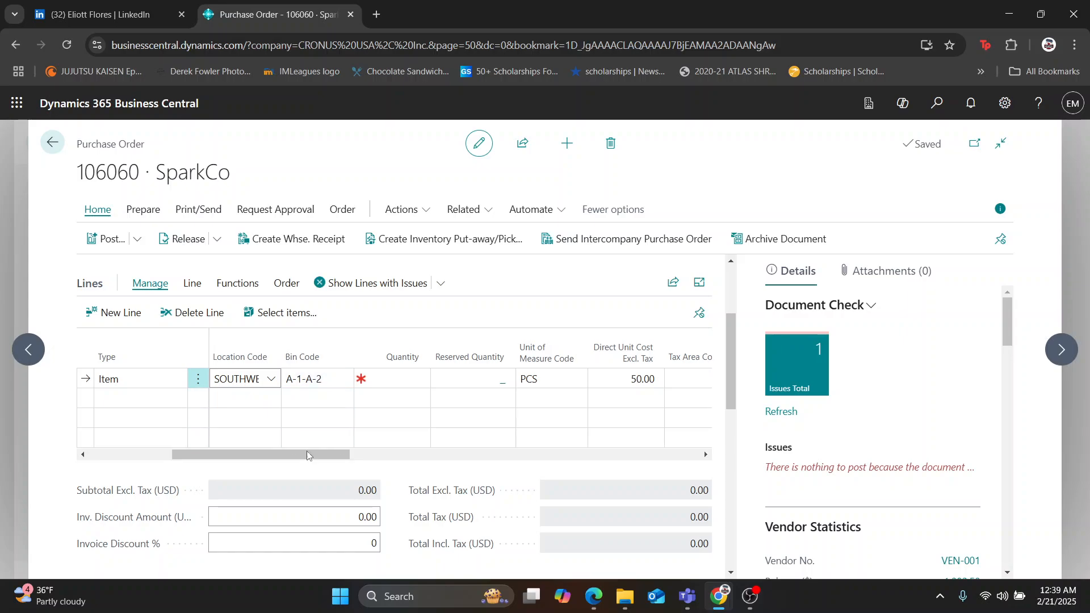
{"action": "left_click_drag", "start_coordinate": [297, 455], "coordinate": [309, 461]}
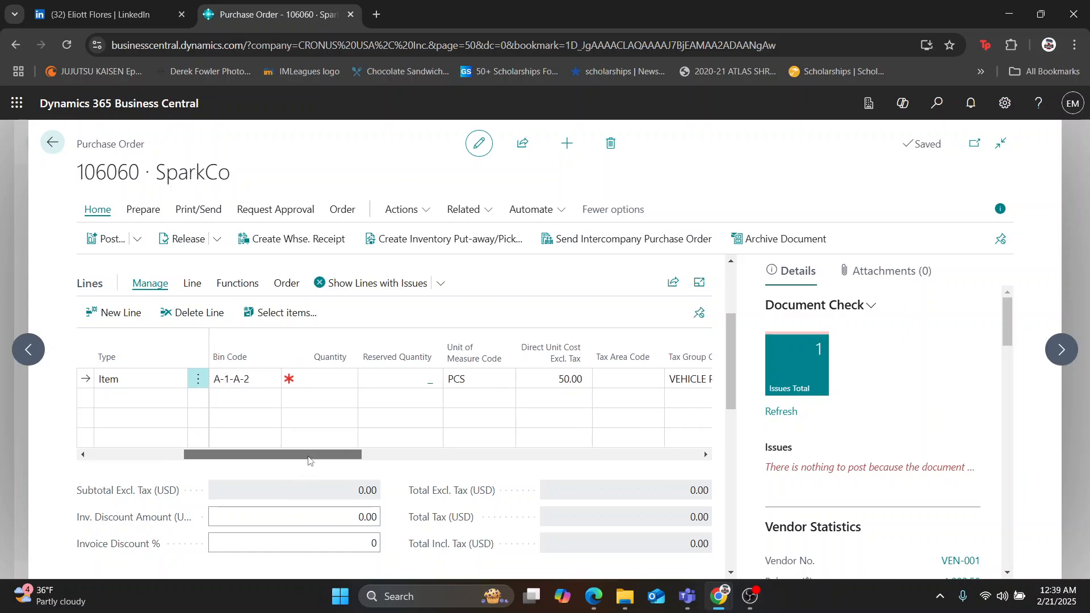
{"action": "left_click", "coordinate": [341, 376]}
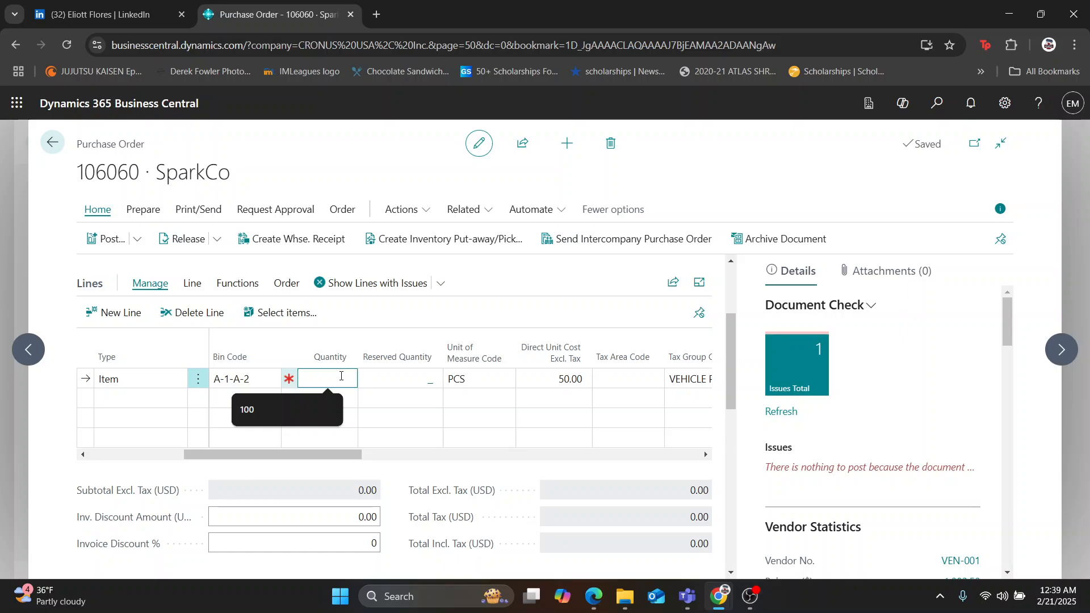
{"action": "type", "text": "18"}
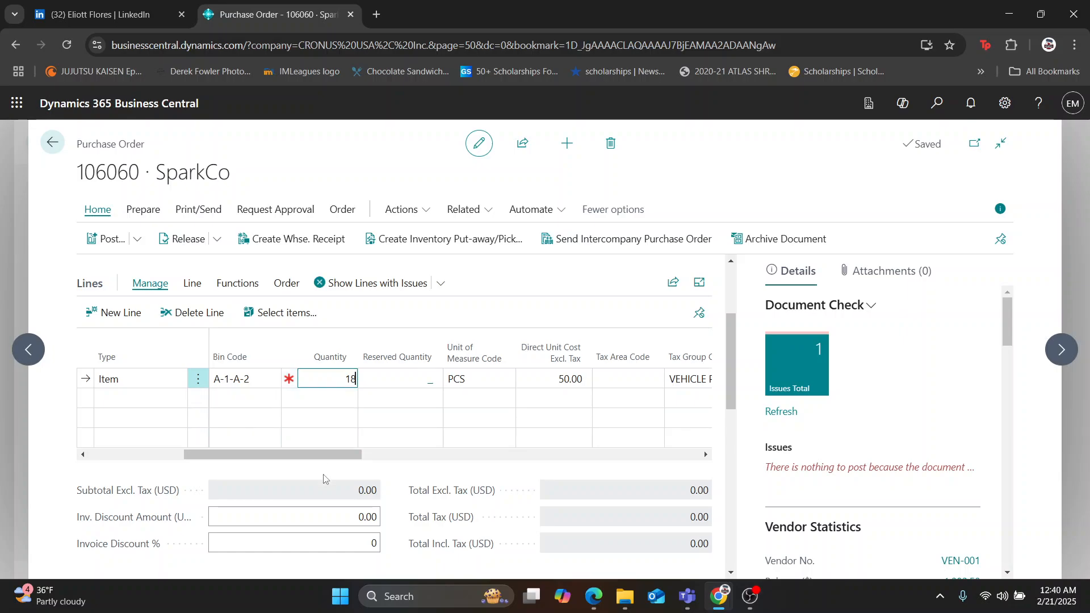
Step: Set the tax area code of the ACME Spark Plug line to HOUSTON, TX
{"action": "left_click_drag", "start_coordinate": [321, 455], "coordinate": [335, 456]}
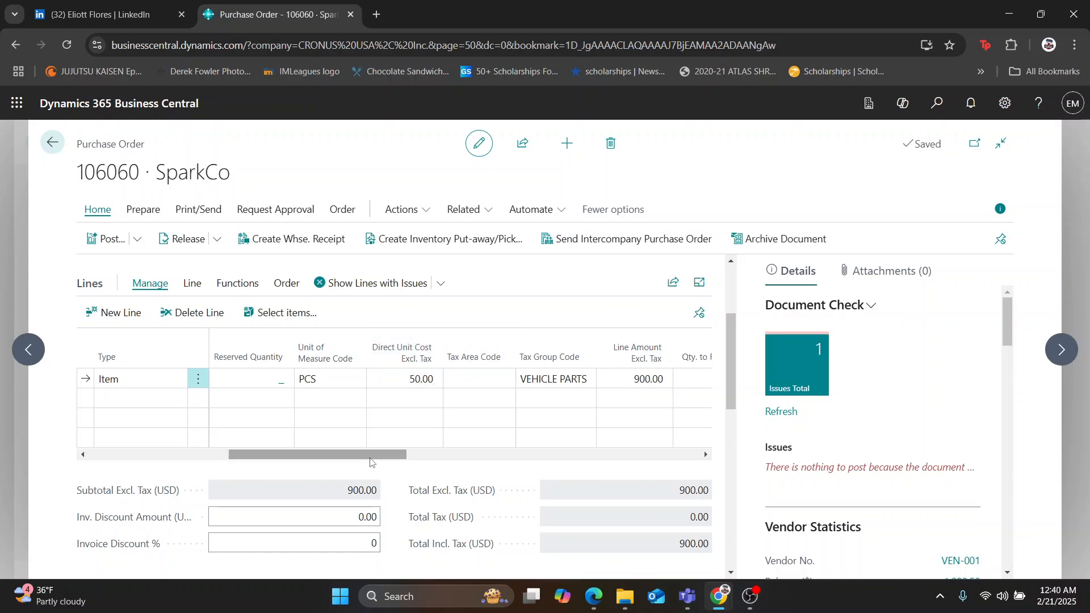
{"action": "left_click_drag", "start_coordinate": [373, 455], "coordinate": [403, 463]}
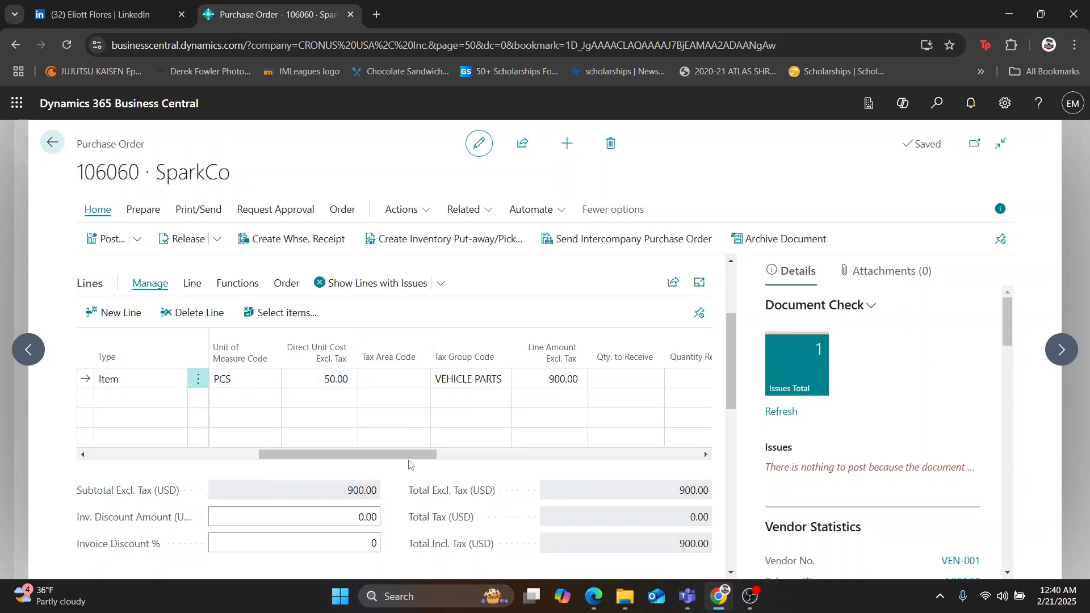
{"action": "mouse_move", "coordinate": [407, 463]}
{"action": "left_mouse_down"}
{"action": "mouse_move", "coordinate": [324, 448]}
{"action": "mouse_move", "coordinate": [424, 462]}
{"action": "left_mouse_up"}
{"action": "left_click", "coordinate": [542, 384]}
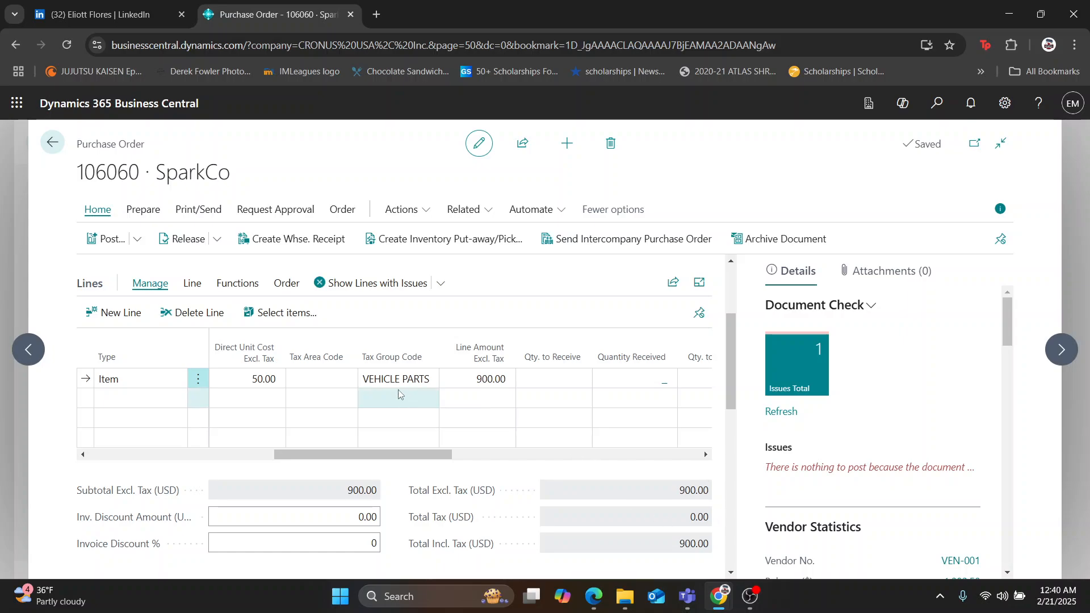
{"action": "left_click", "coordinate": [335, 378]}
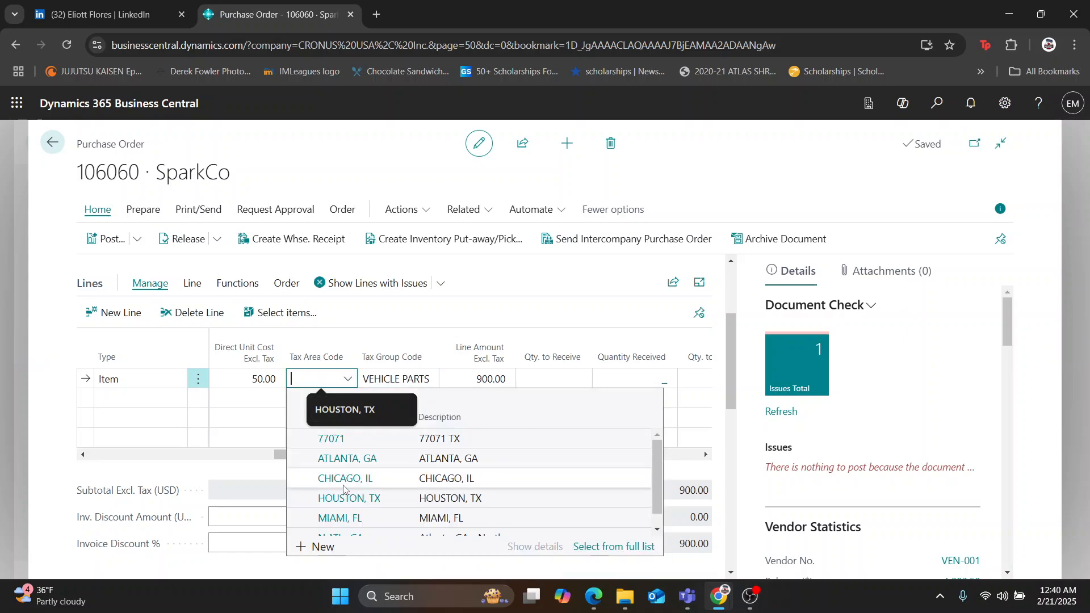
{"action": "left_click", "coordinate": [344, 497]}
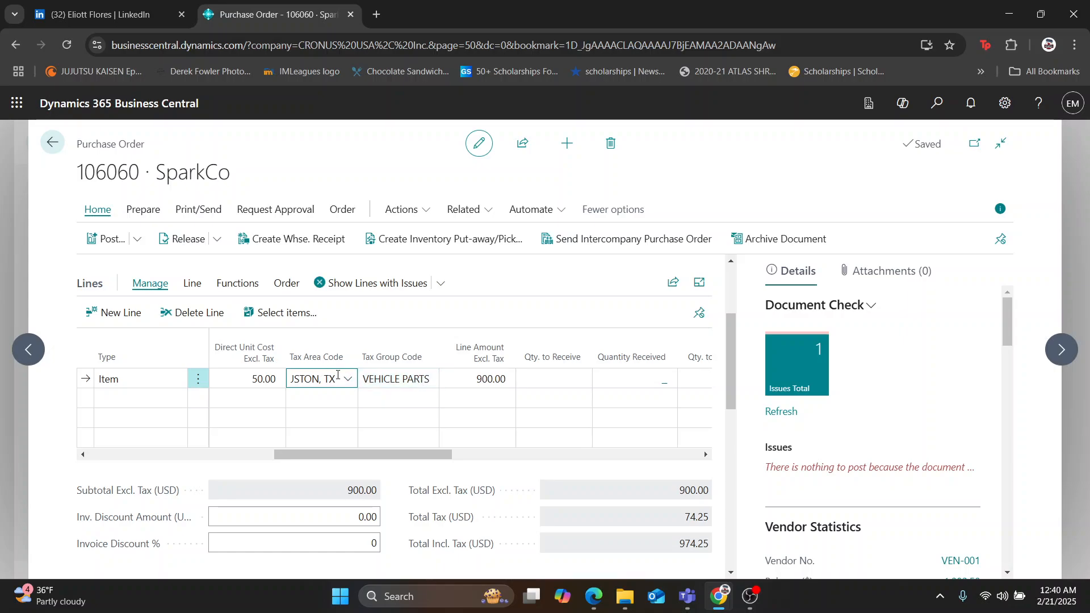
Step: Create a warehouse receipt from the SparkCo purchase order after reviewing its details, and acknowledge the confirmation
{"action": "left_click_drag", "start_coordinate": [727, 381], "coordinate": [743, 580]}
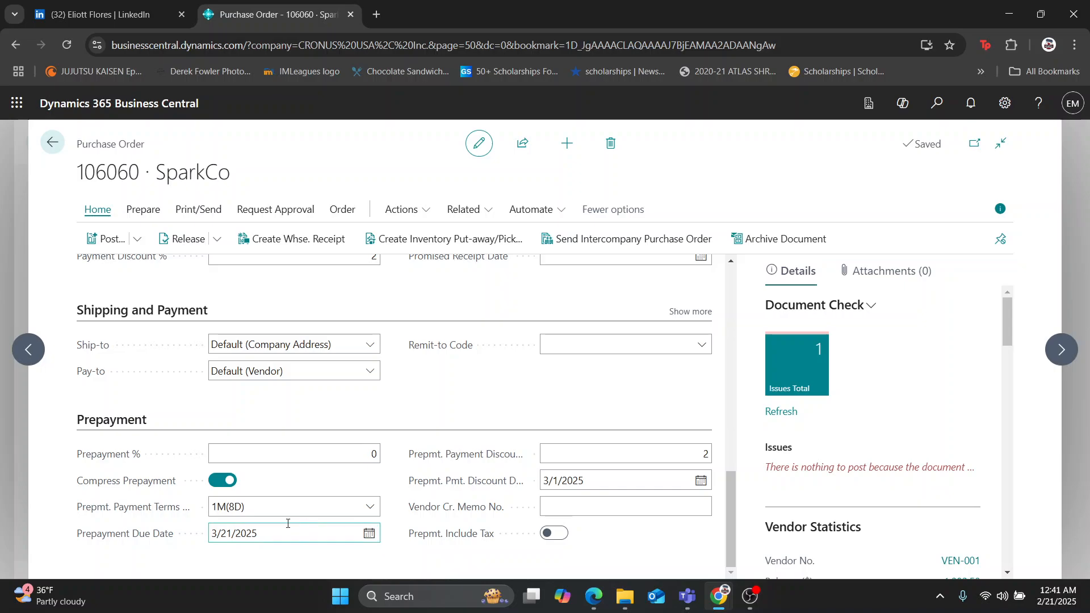
{"action": "scroll", "coordinate": [731, 529], "scroll_direction": "up", "scroll_amount": 1}
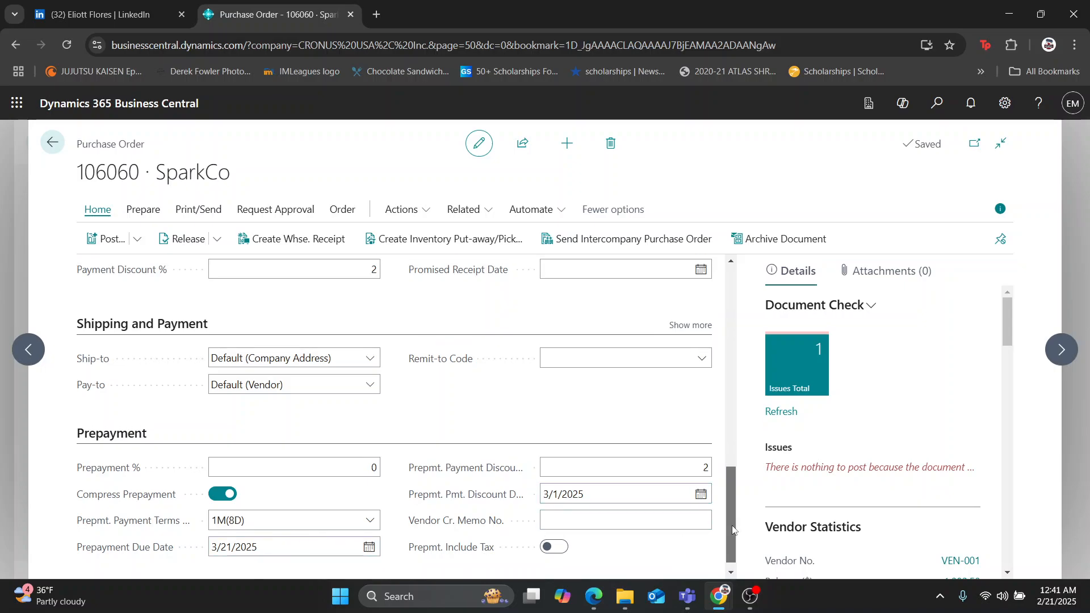
{"action": "left_click_drag", "start_coordinate": [732, 527], "coordinate": [783, 287]}
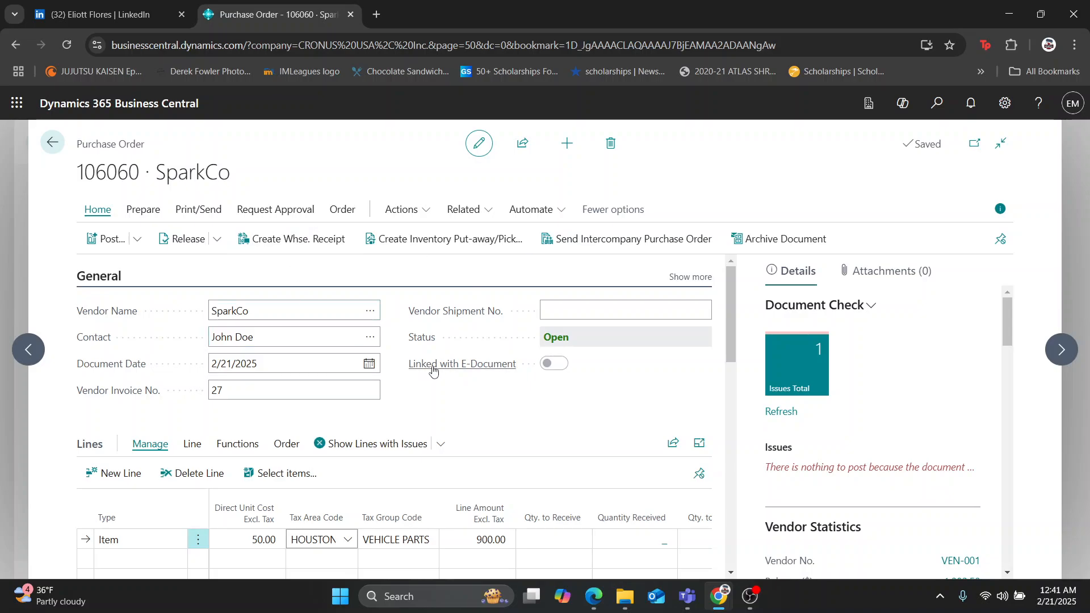
{"action": "scroll", "coordinate": [534, 500], "scroll_direction": "down", "scroll_amount": 1}
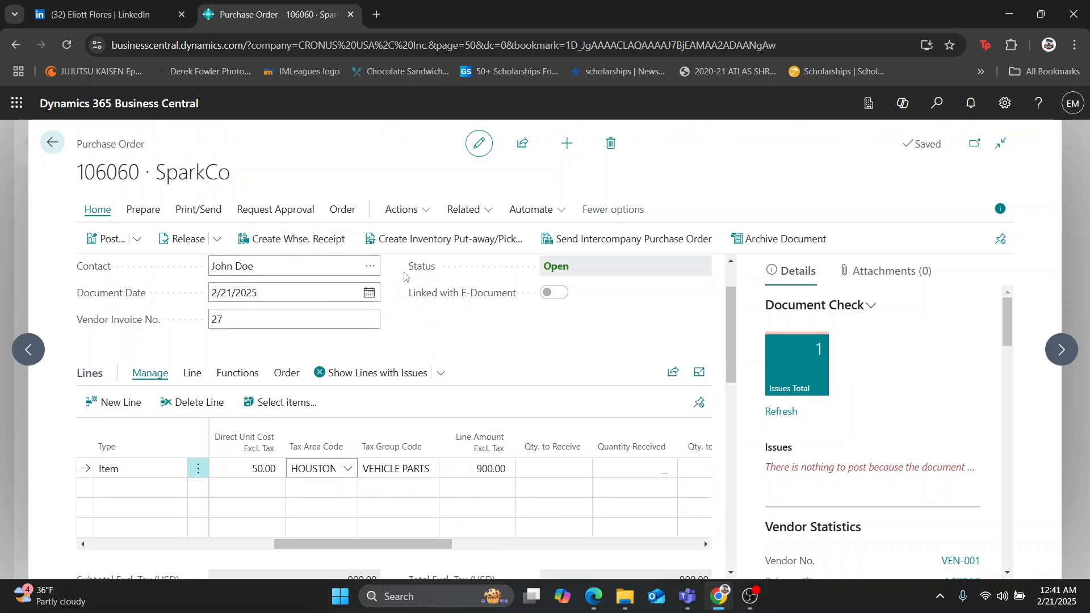
{"action": "left_click", "coordinate": [313, 240]}
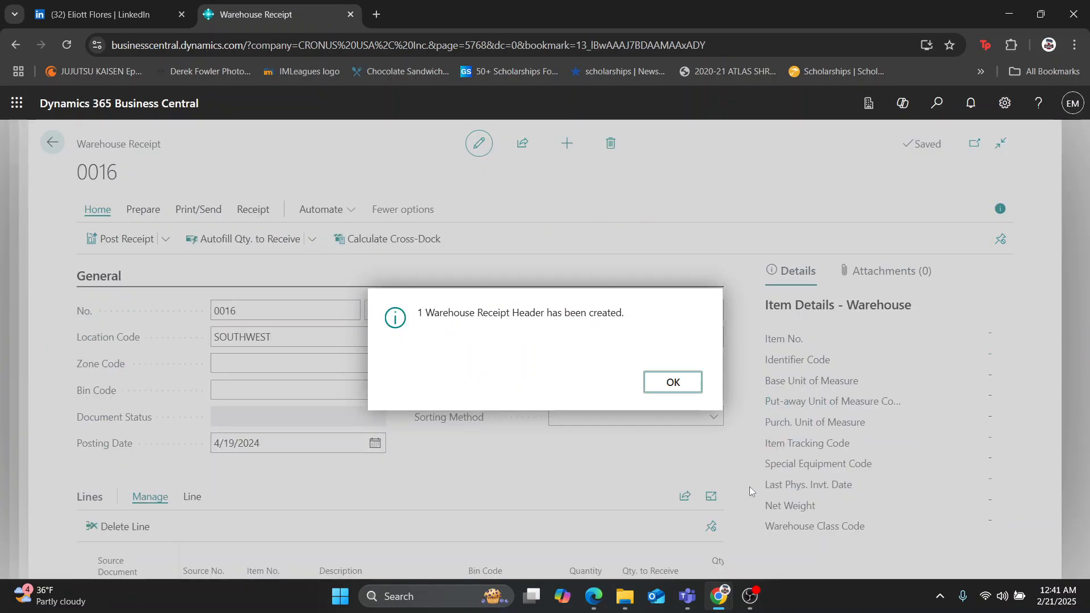
{"action": "left_click", "coordinate": [670, 382]}
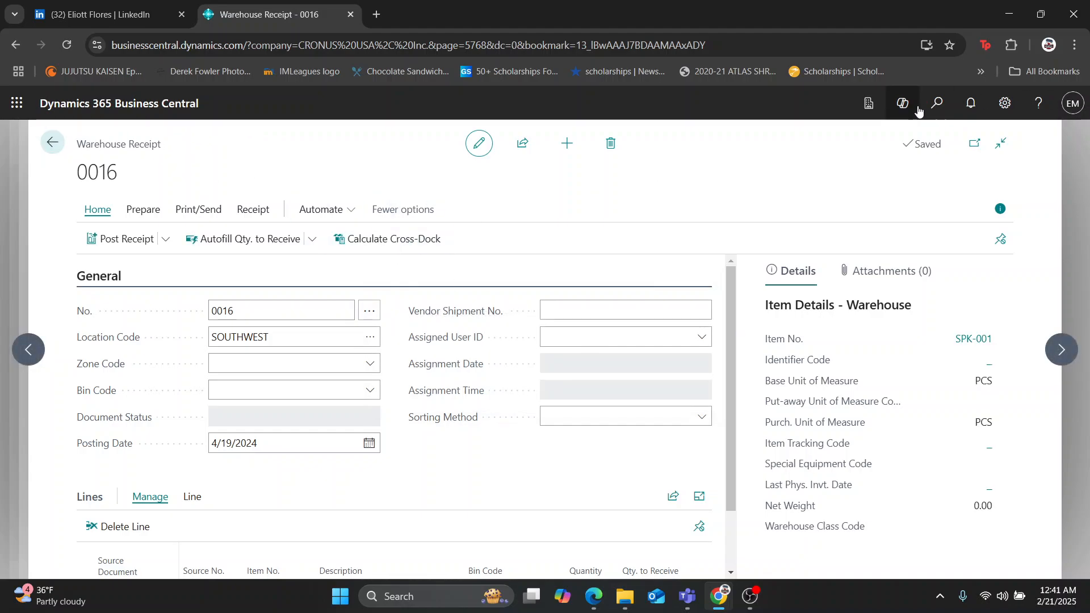
Step: Look up the Warehouse Employees page to check which locations the user is assigned to, and return to the receipt
{"action": "left_click", "coordinate": [933, 105]}
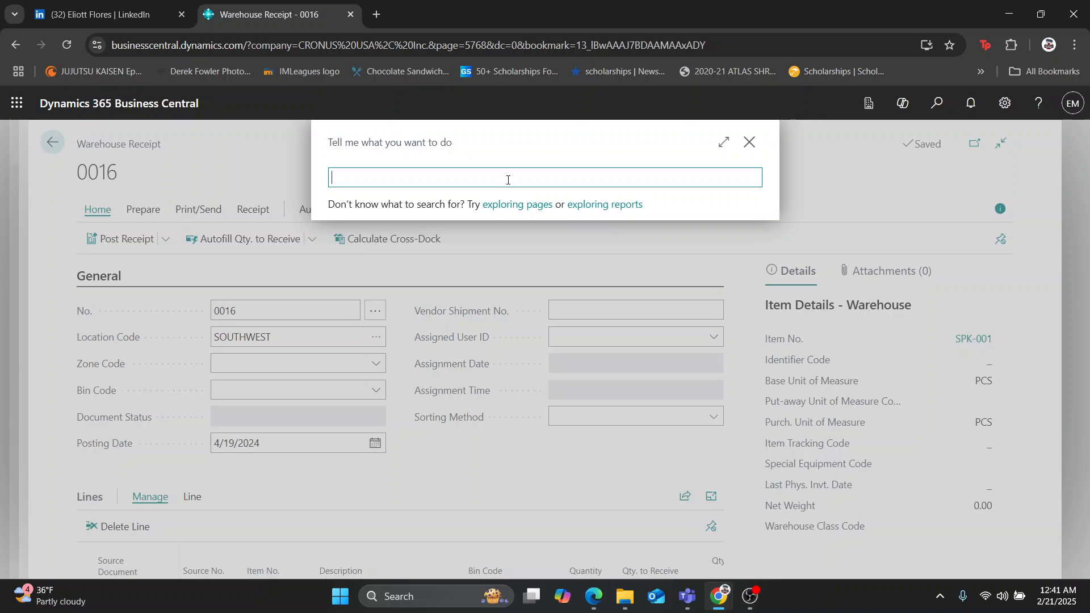
{"action": "type", "text": "warehouse employee"}
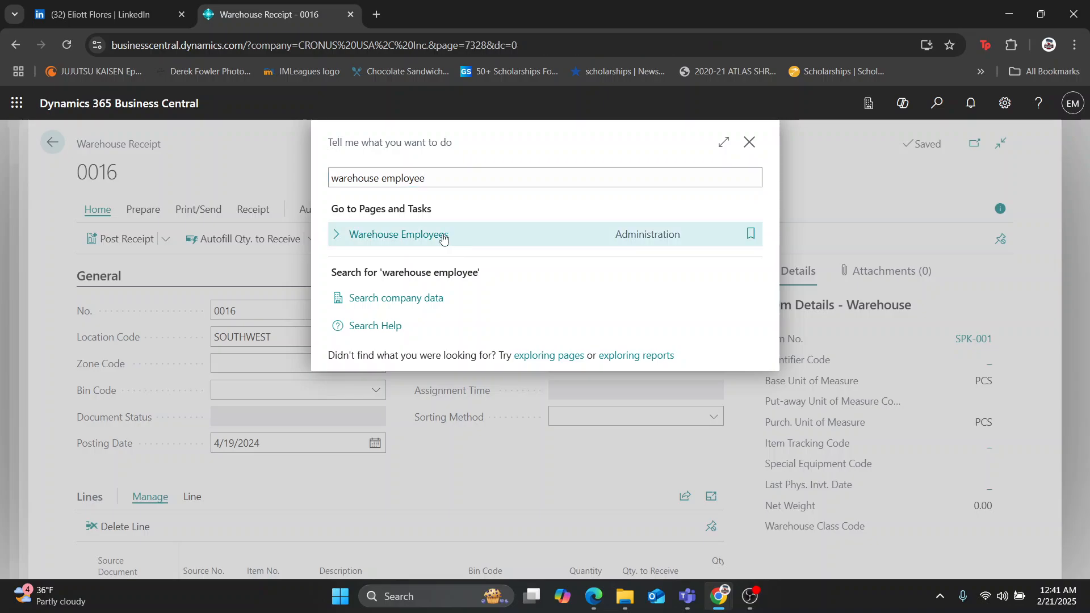
{"action": "left_click", "coordinate": [443, 236]}
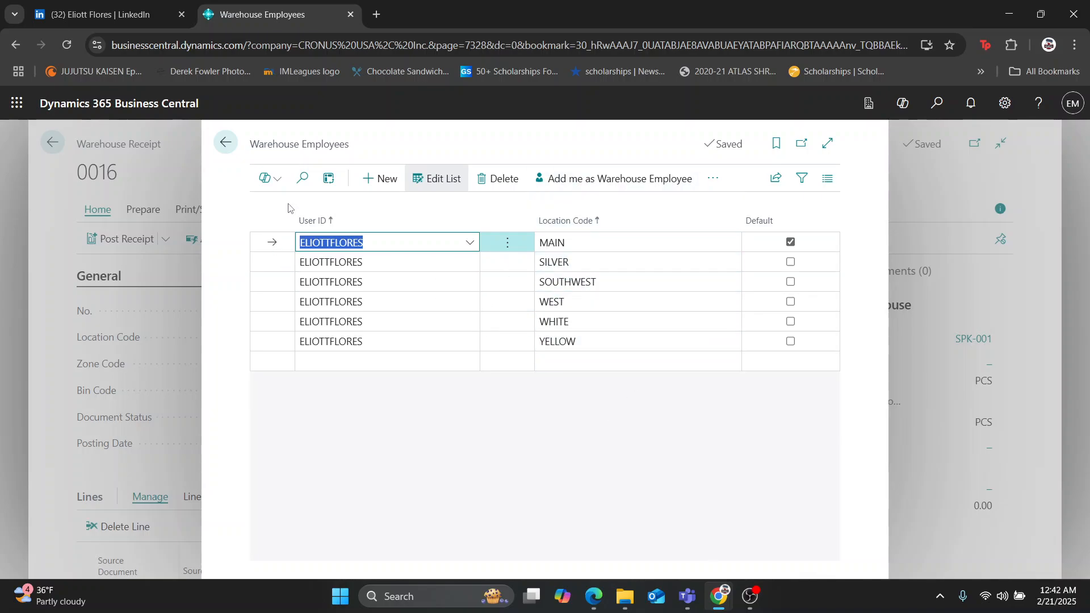
{"action": "left_click", "coordinate": [226, 143]}
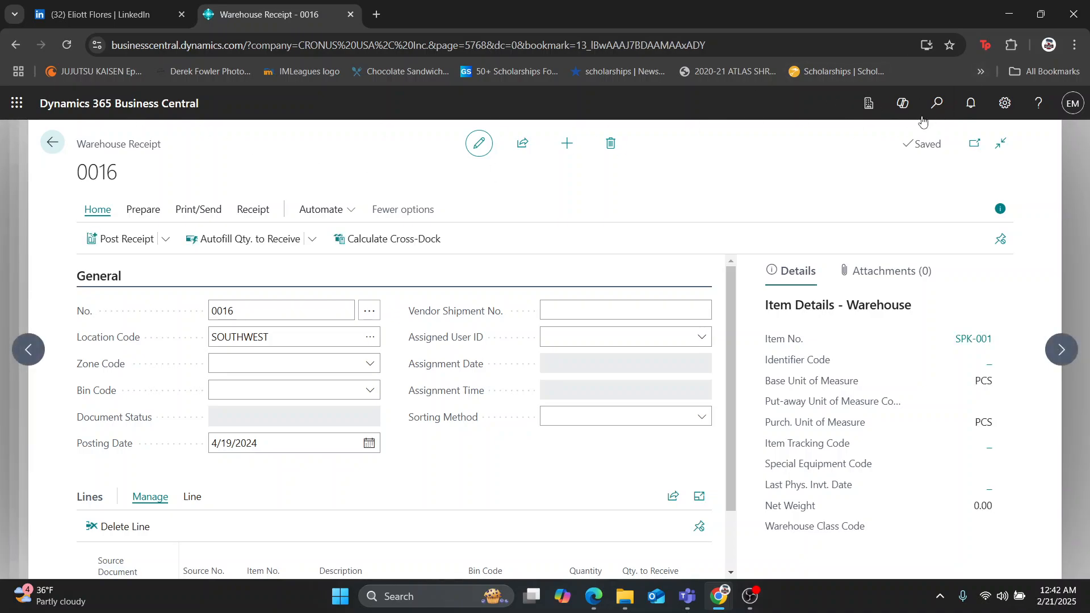
Step: Search for "warehouse receipt", show the Warehouse Receipts list and open the SOUTHWEST receipt
{"action": "left_click", "coordinate": [953, 101]}
{"action": "type", "text": "warehou"}
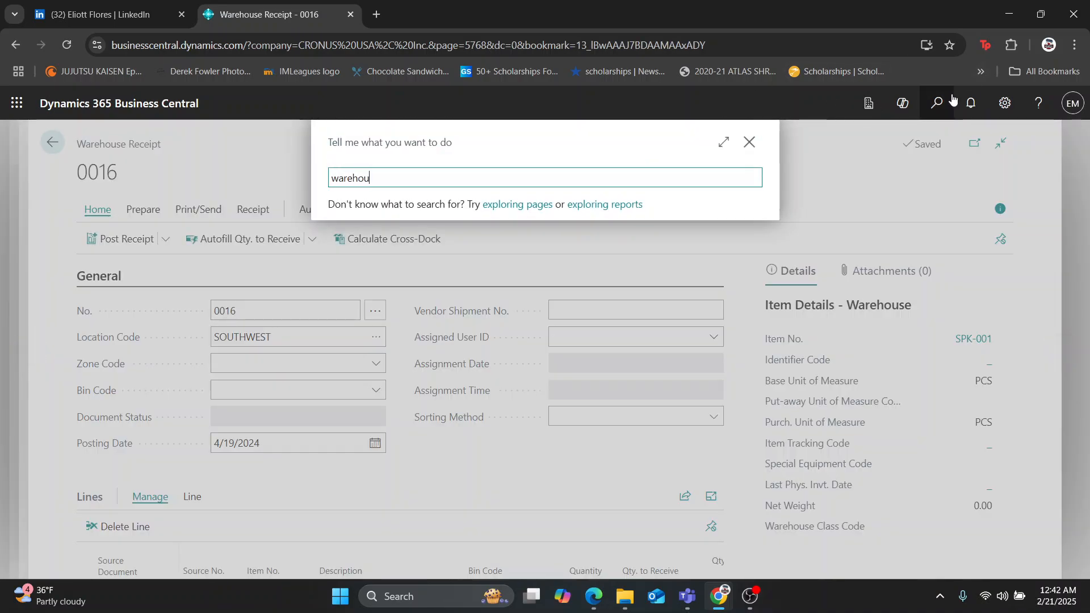
{"action": "type", "text": "se receipt"}
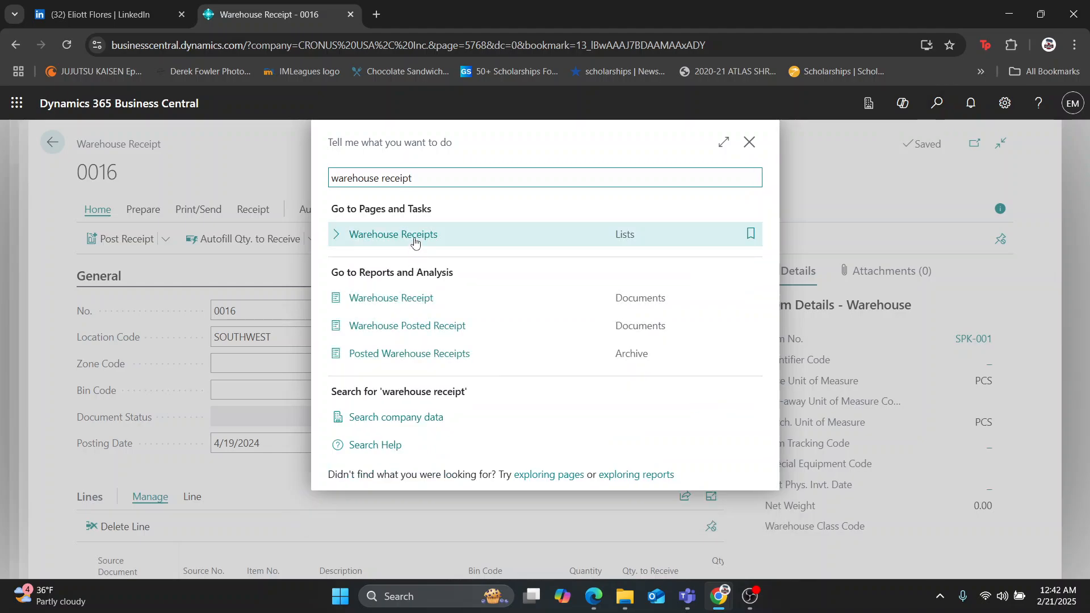
{"action": "left_click", "coordinate": [414, 241]}
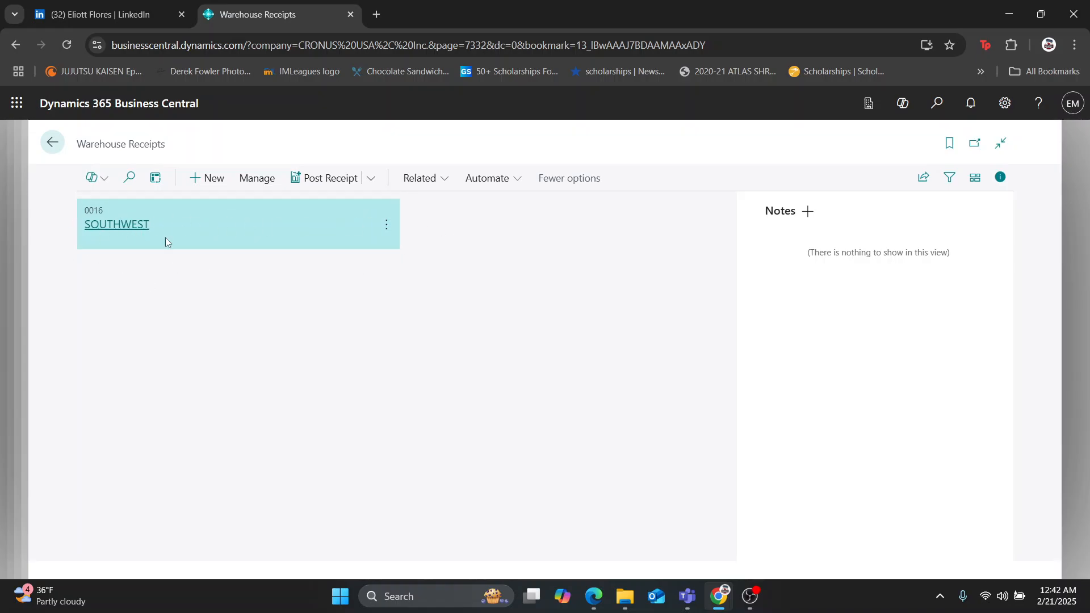
{"action": "left_click", "coordinate": [258, 180]}
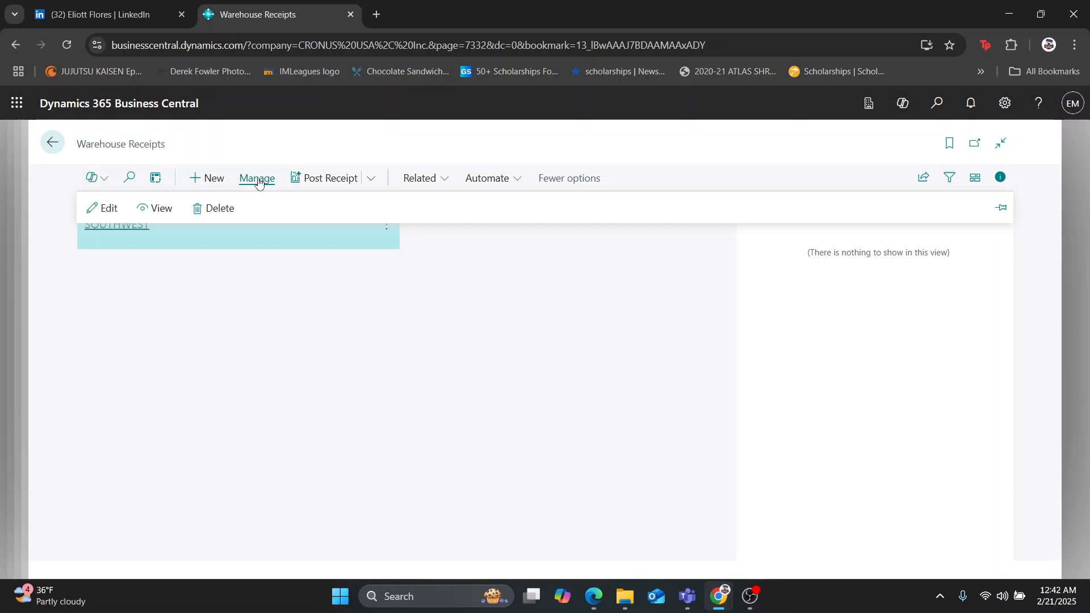
{"action": "left_click", "coordinate": [234, 273]}
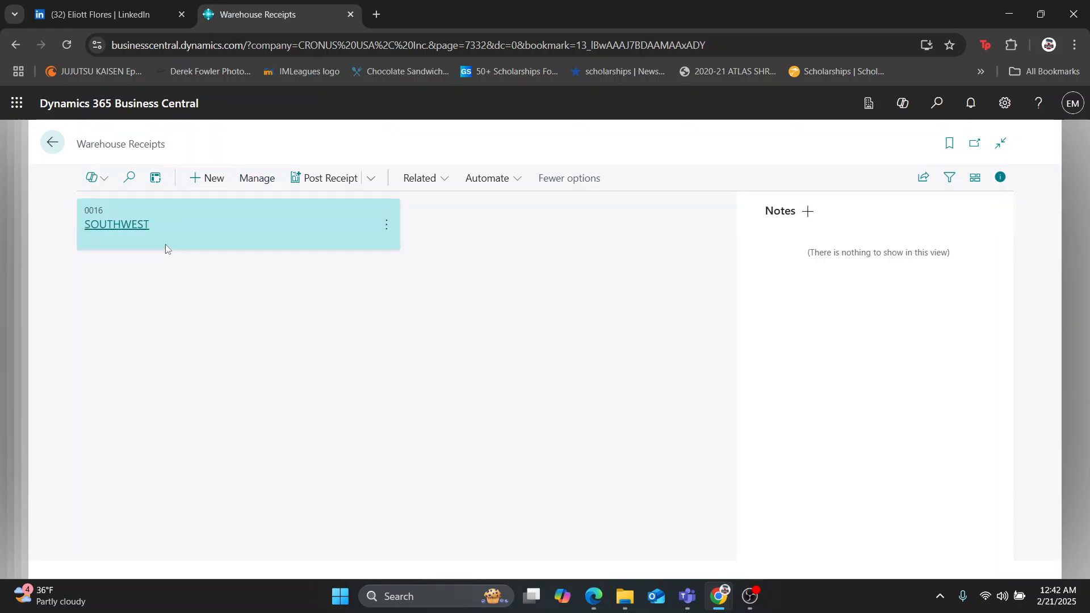
{"action": "left_click", "coordinate": [108, 226]}
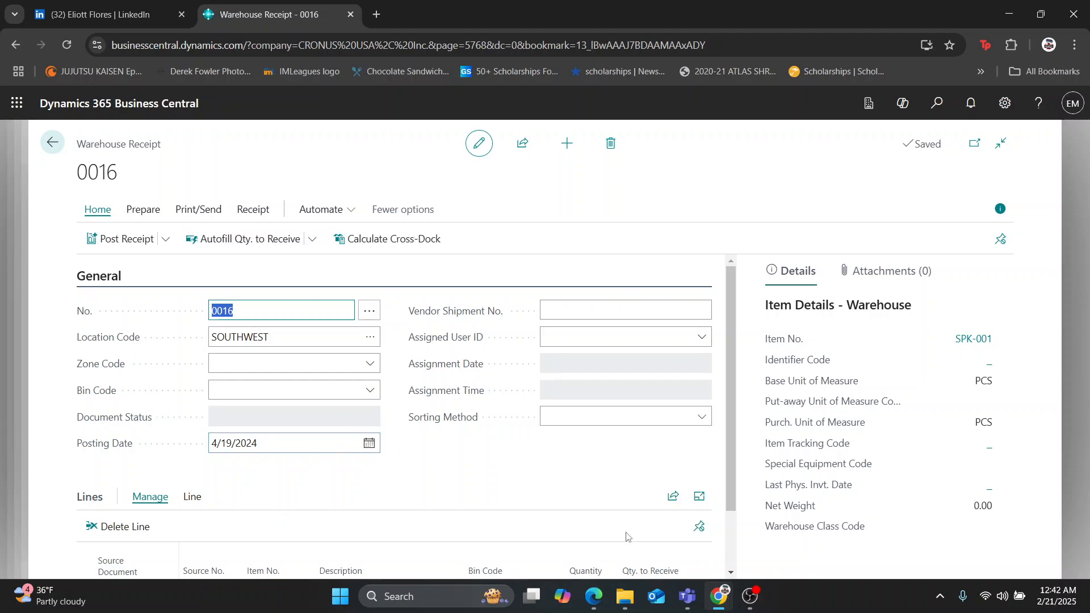
Step: Check the receipt's item line and the list of warehouse locations, leaving the location selection without a change
{"action": "scroll", "coordinate": [341, 418], "scroll_direction": "down", "scroll_amount": 2}
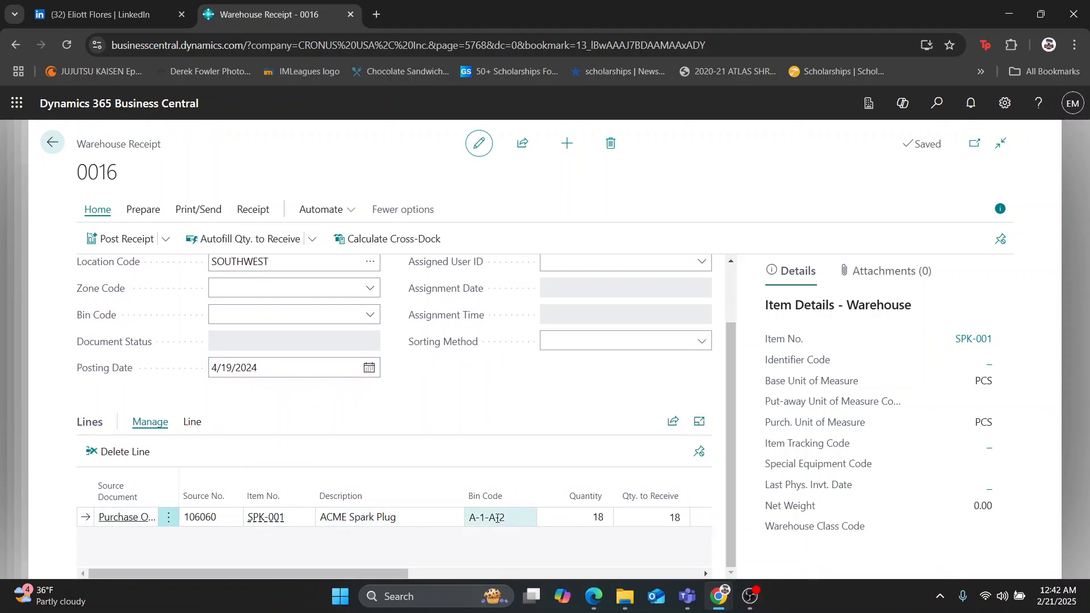
{"action": "scroll", "coordinate": [341, 431], "scroll_direction": "up", "scroll_amount": 2}
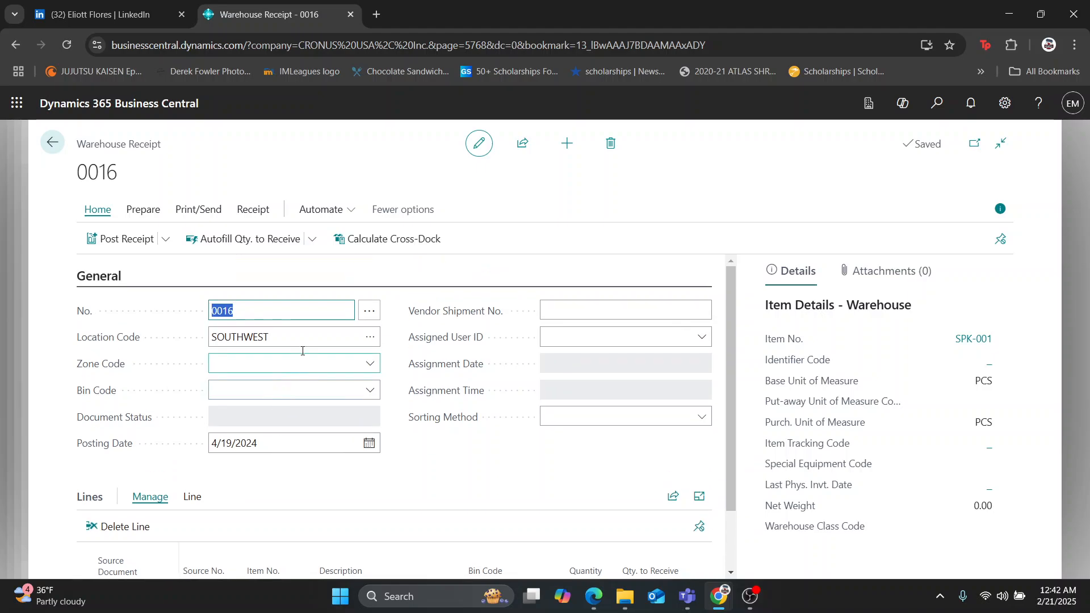
{"action": "left_click", "coordinate": [369, 340]}
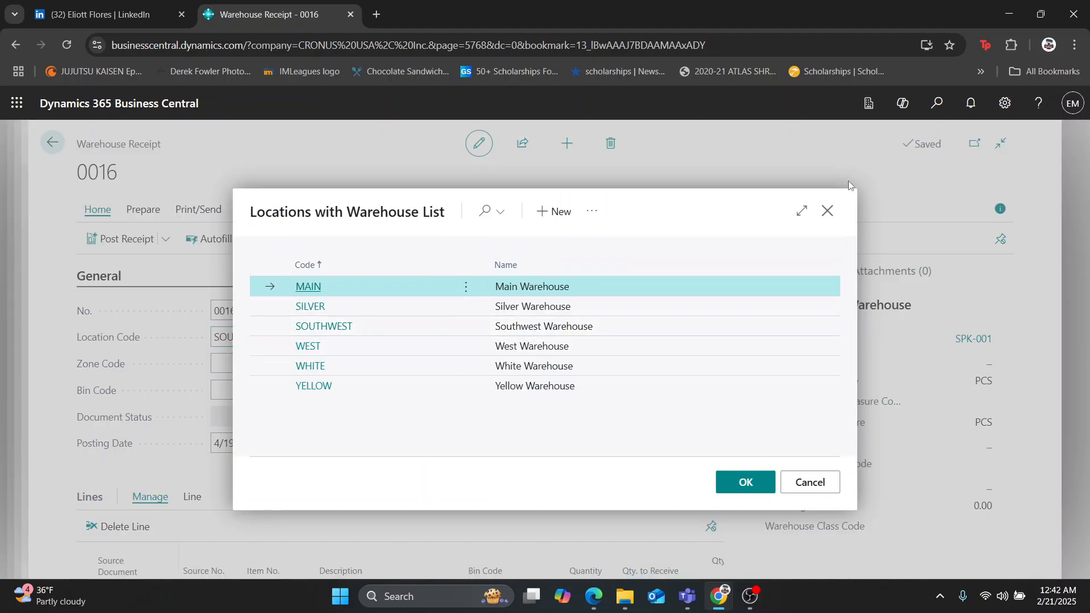
{"action": "left_click", "coordinate": [828, 218]}
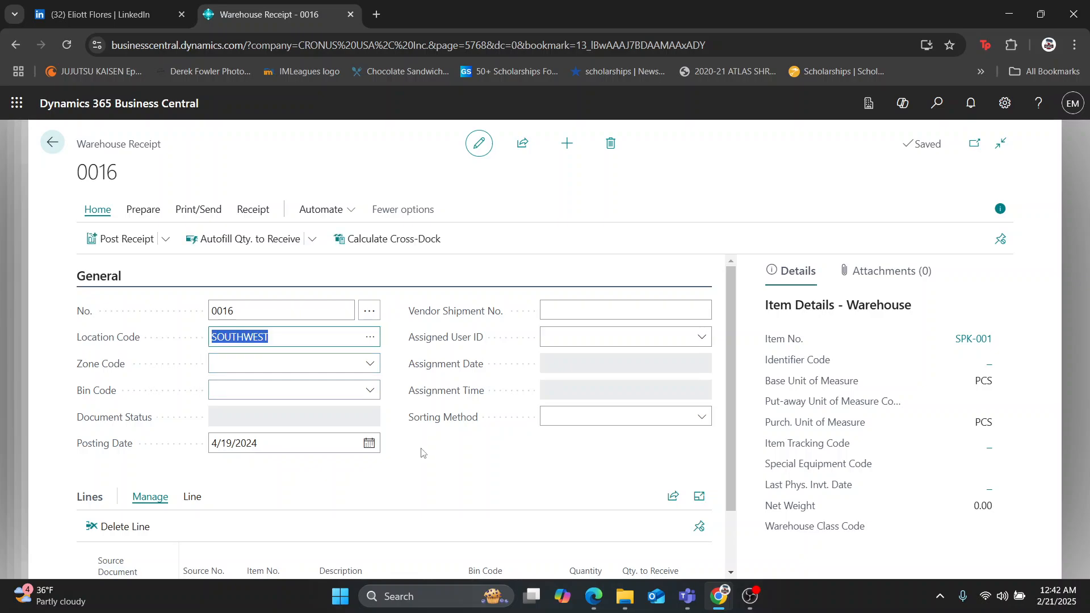
Step: Set the posting date of the SOUTHWEST warehouse receipt to 2/21/2025
{"action": "left_click", "coordinate": [370, 450]}
{"action": "left_click", "coordinate": [329, 421]}
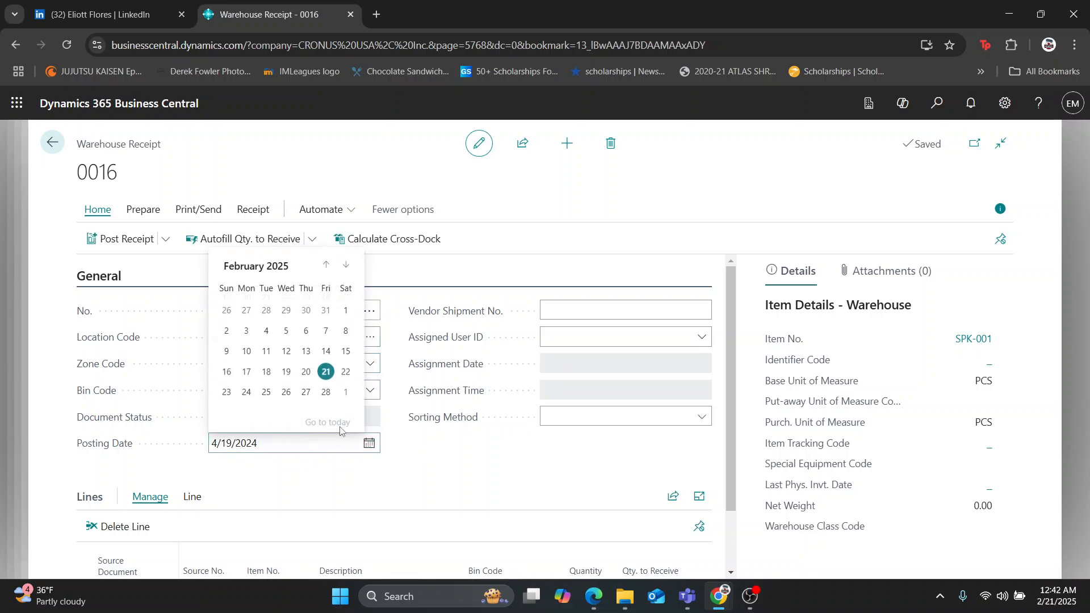
{"action": "left_click", "coordinate": [326, 371]}
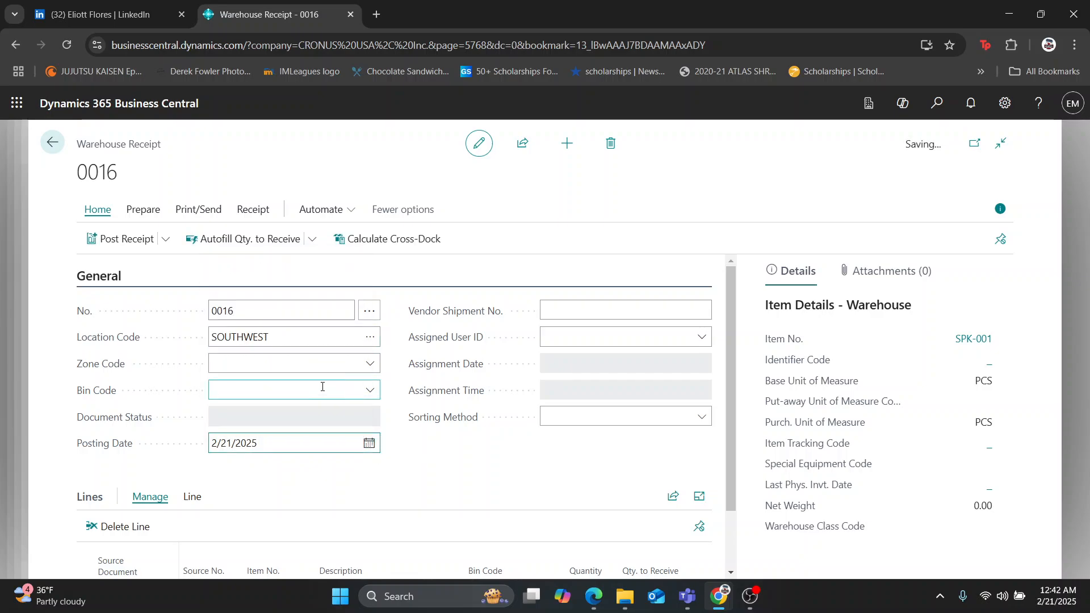
Step: Check the receipt's line and view the source documents available for the Southwest Warehouse, without adding any
{"action": "scroll", "coordinate": [375, 452], "scroll_direction": "down", "scroll_amount": 2}
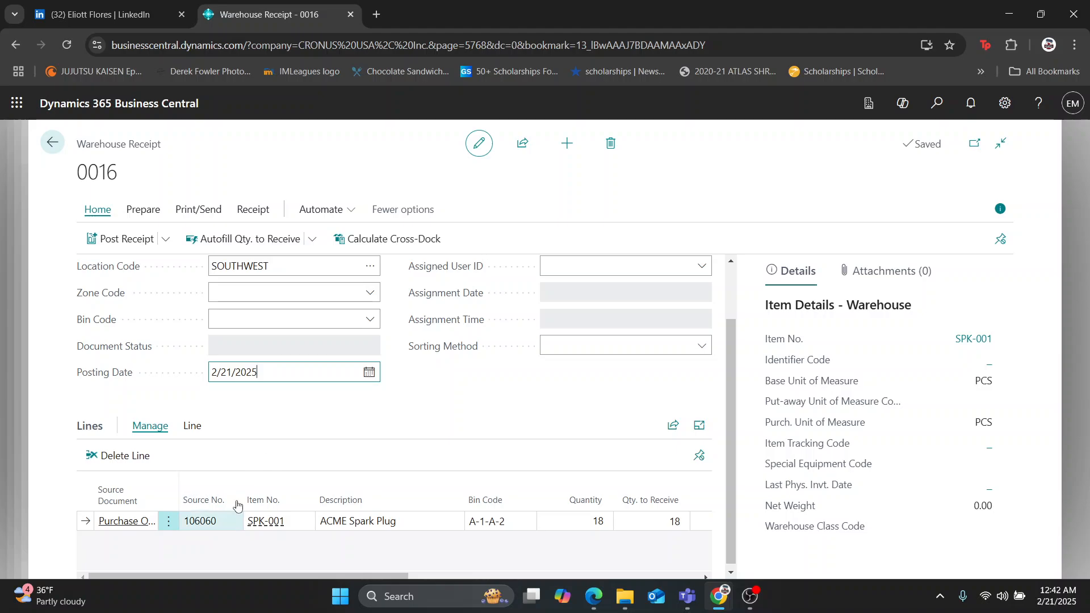
{"action": "left_click", "coordinate": [139, 209]}
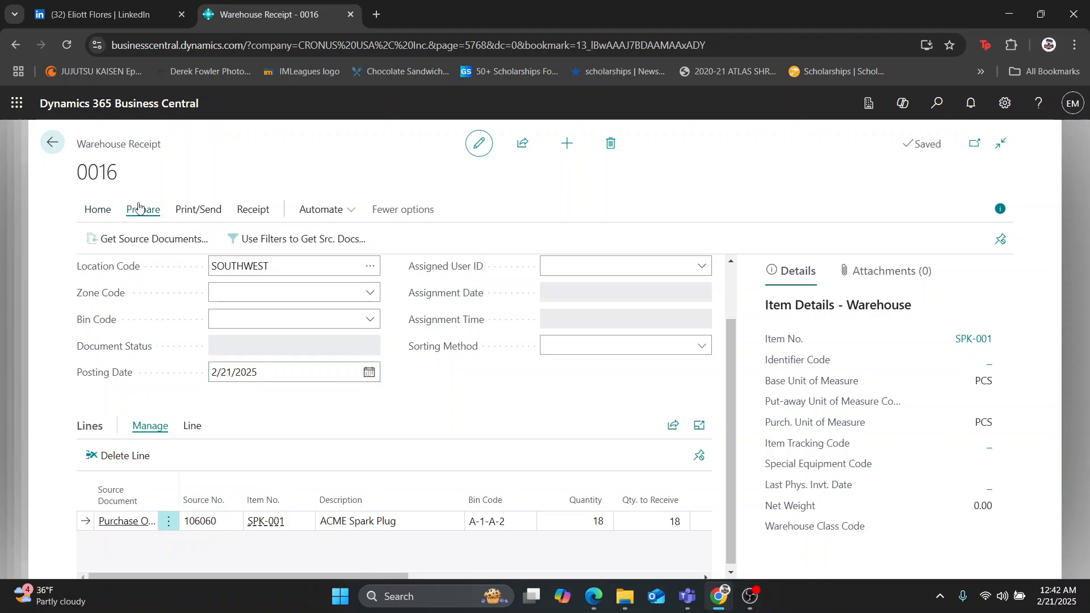
{"action": "left_click", "coordinate": [126, 239]}
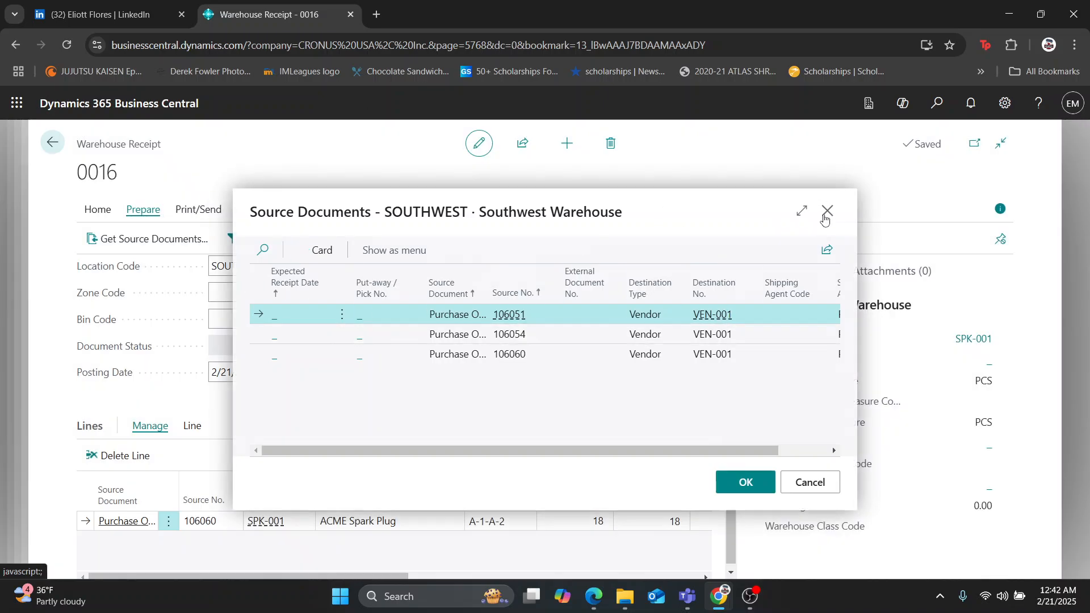
{"action": "left_click", "coordinate": [826, 213]}
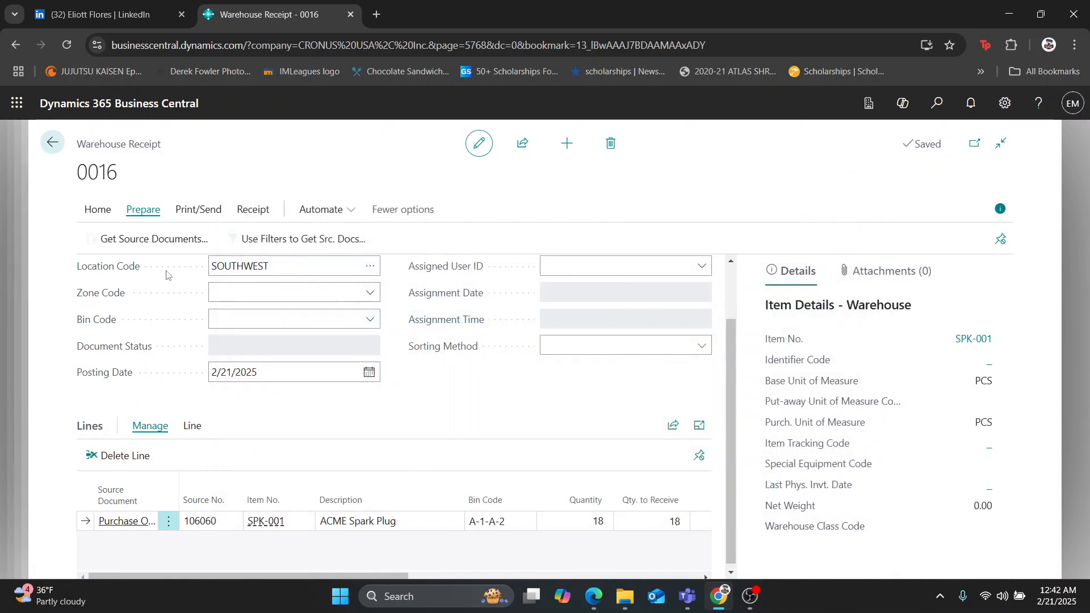
Step: Post the SOUTHWEST warehouse receipt and acknowledge the posting message
{"action": "left_click", "coordinate": [99, 209]}
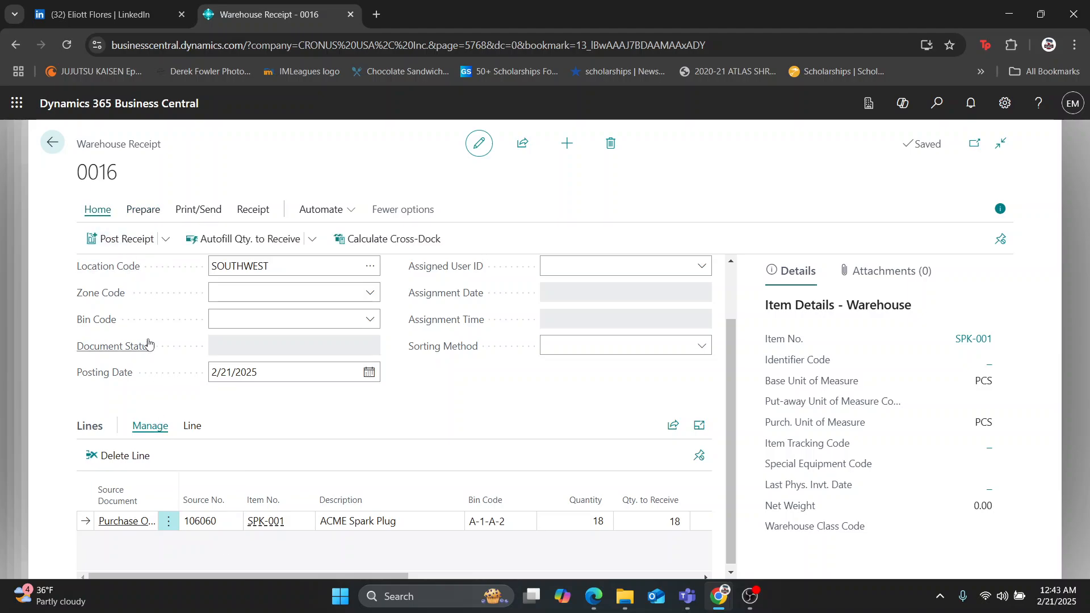
{"action": "left_click", "coordinate": [123, 243]}
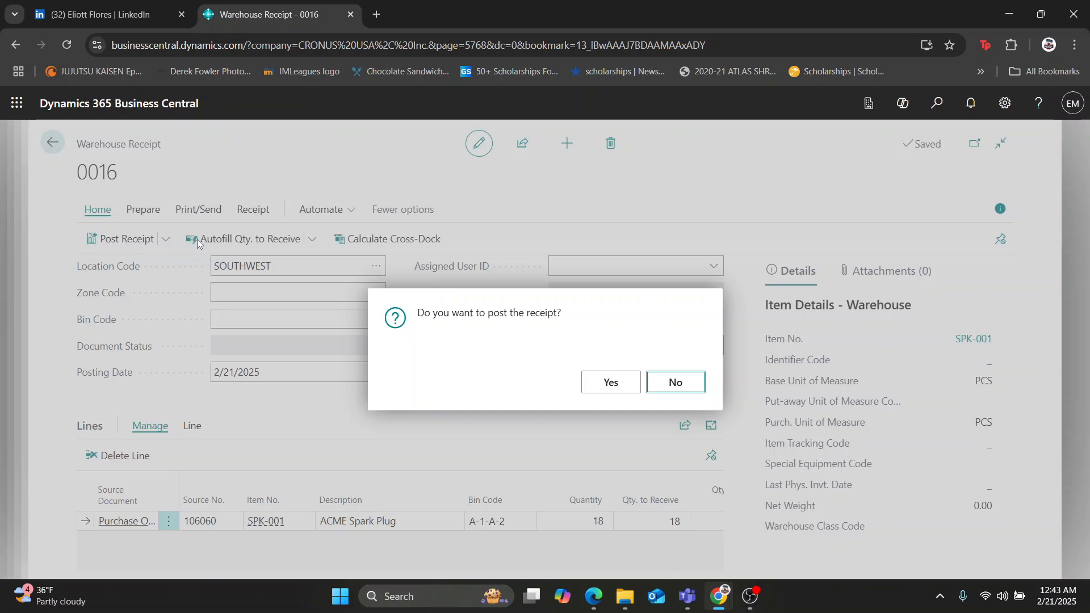
{"action": "left_click", "coordinate": [626, 380]}
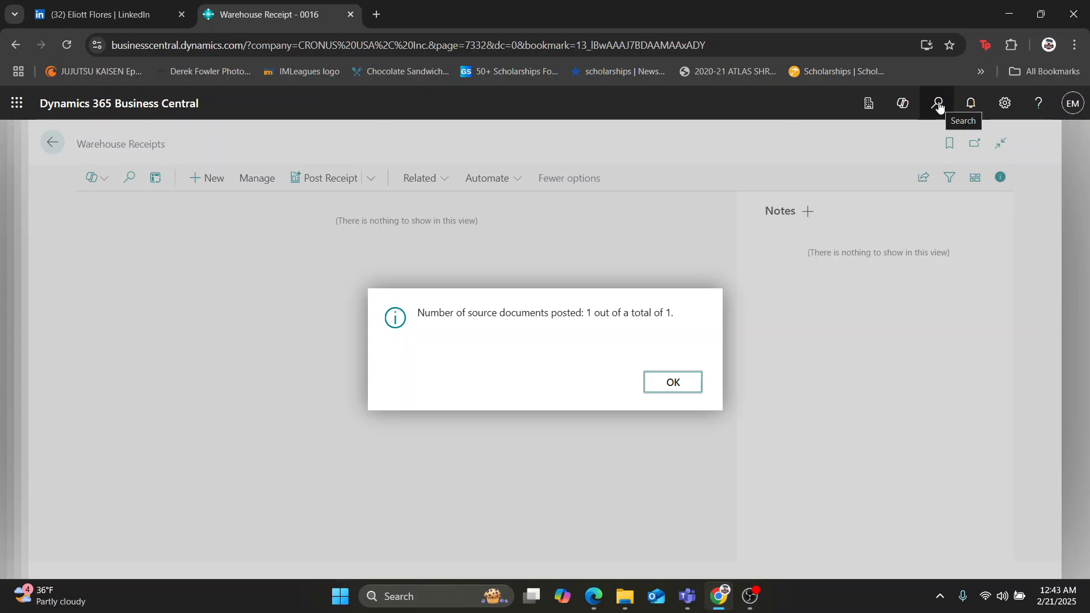
{"action": "left_click", "coordinate": [656, 395]}
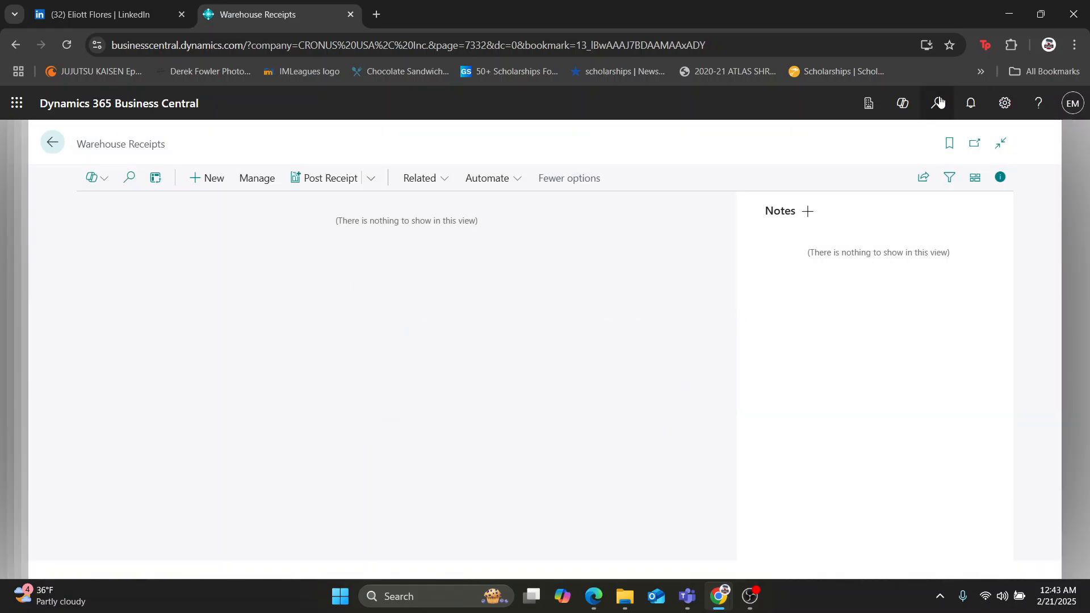
Step: Search for "posted warehouse" and open the posted receipt that belongs to warehouse receipt 0016
{"action": "left_click", "coordinate": [937, 102]}
{"action": "type", "text": "poste"}
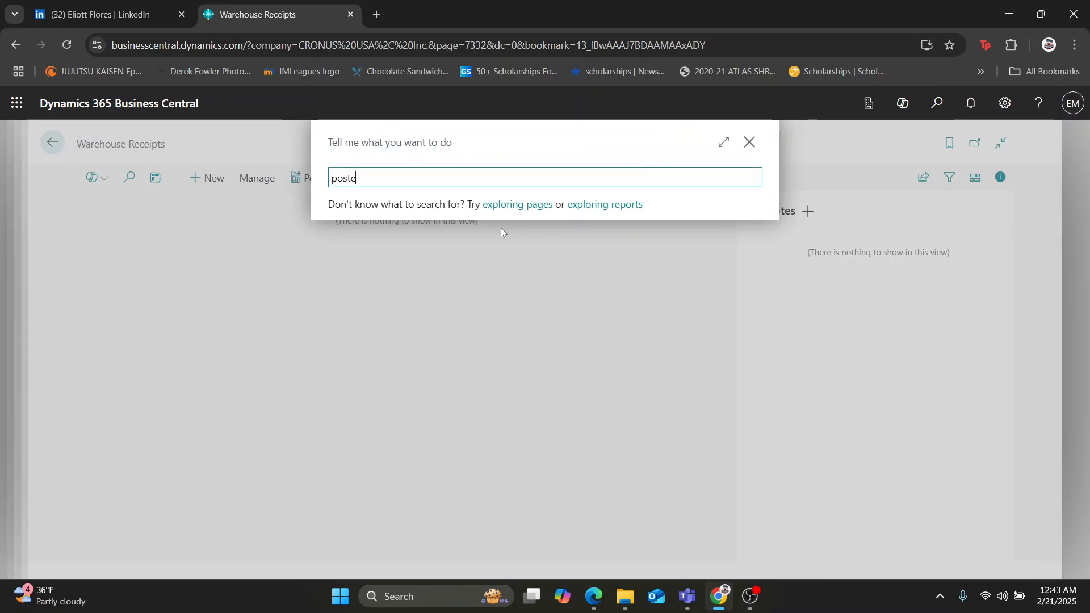
{"action": "type", "text": "d warehouse"}
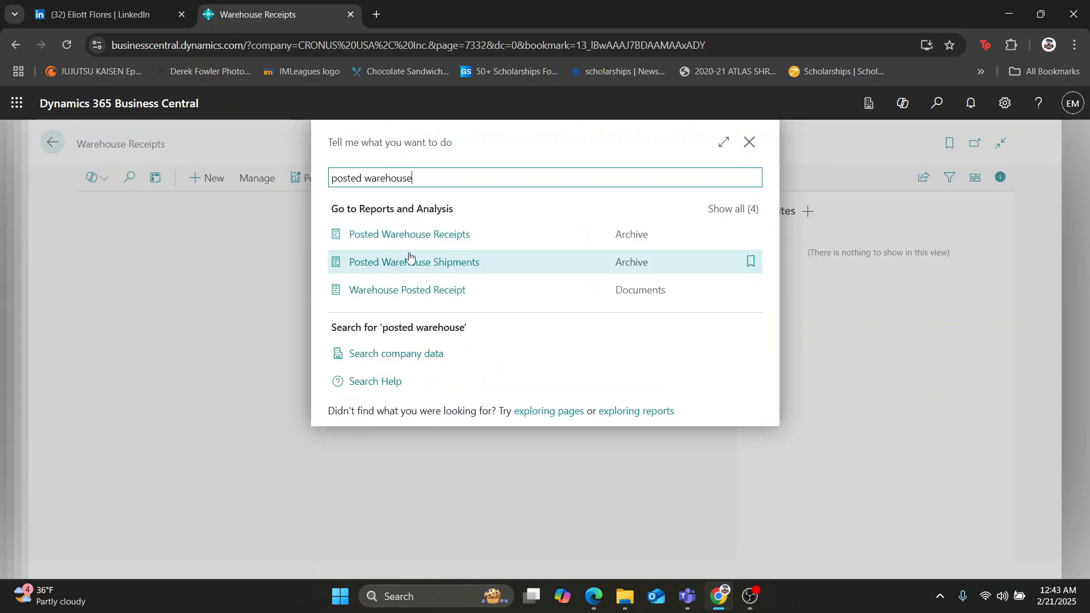
{"action": "left_click", "coordinate": [415, 240]}
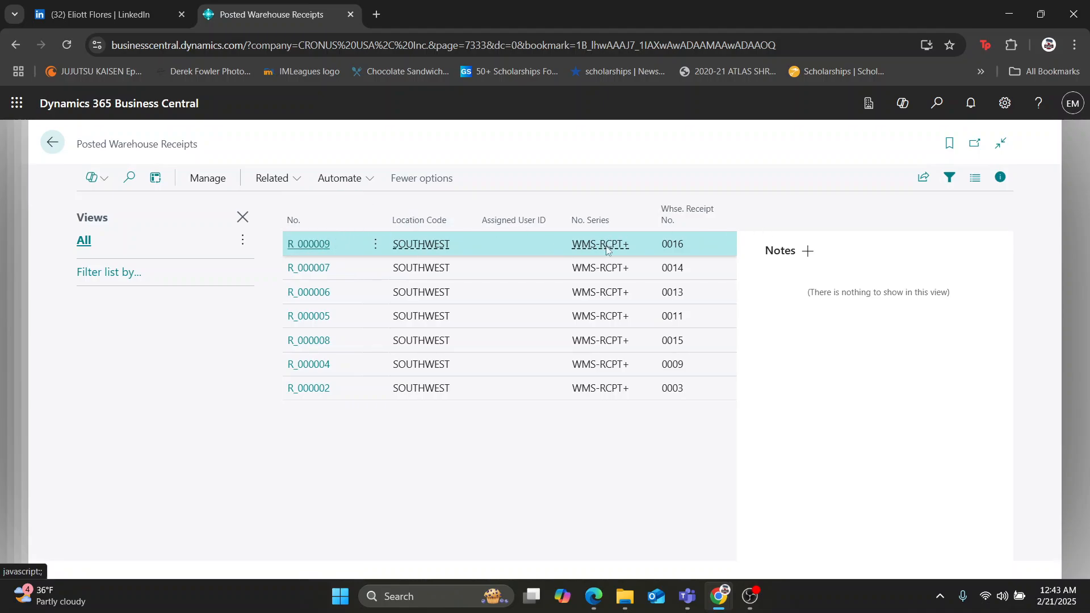
{"action": "left_click", "coordinate": [323, 249]}
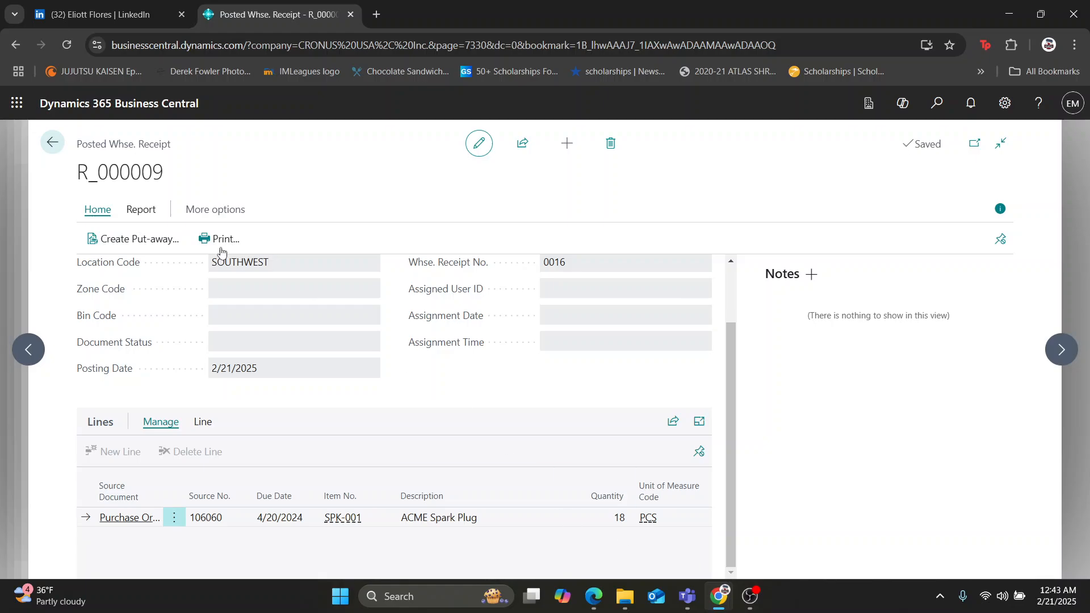
Step: Create a put-away from the posted warehouse receipt, assign it to the listed SOUTHWEST warehouse employee and acknowledge the creation message
{"action": "left_click", "coordinate": [127, 238]}
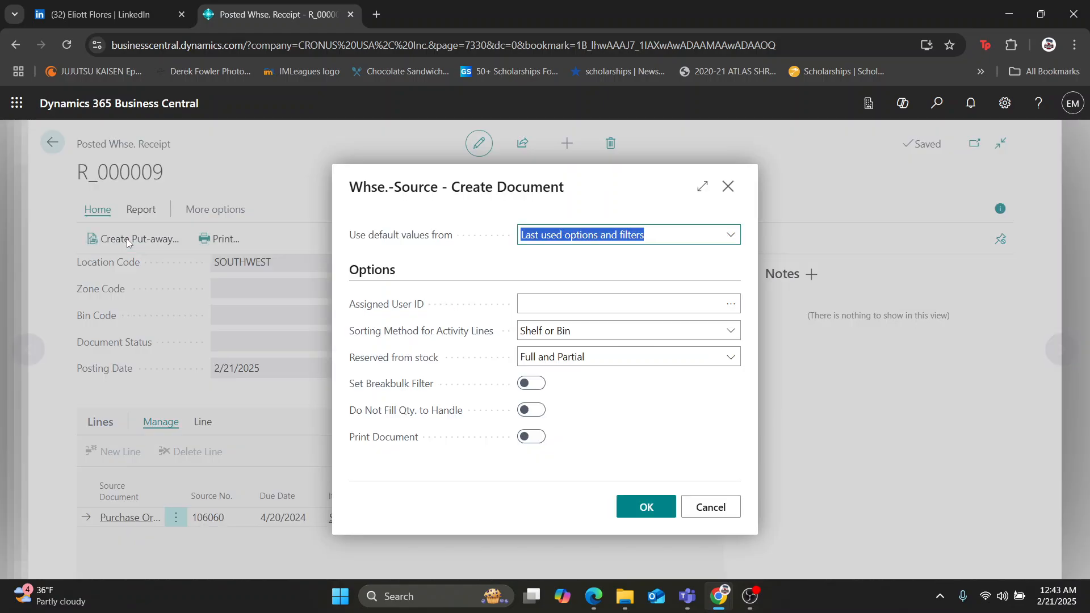
{"action": "left_click", "coordinate": [729, 311]}
{"action": "left_click", "coordinate": [725, 308]}
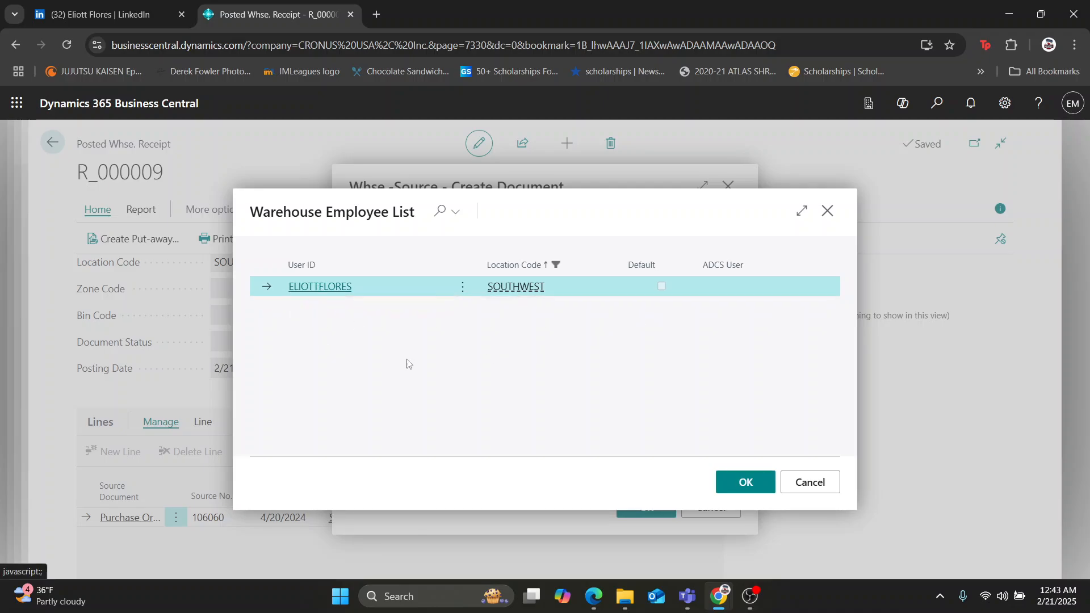
{"action": "left_click", "coordinate": [328, 291]}
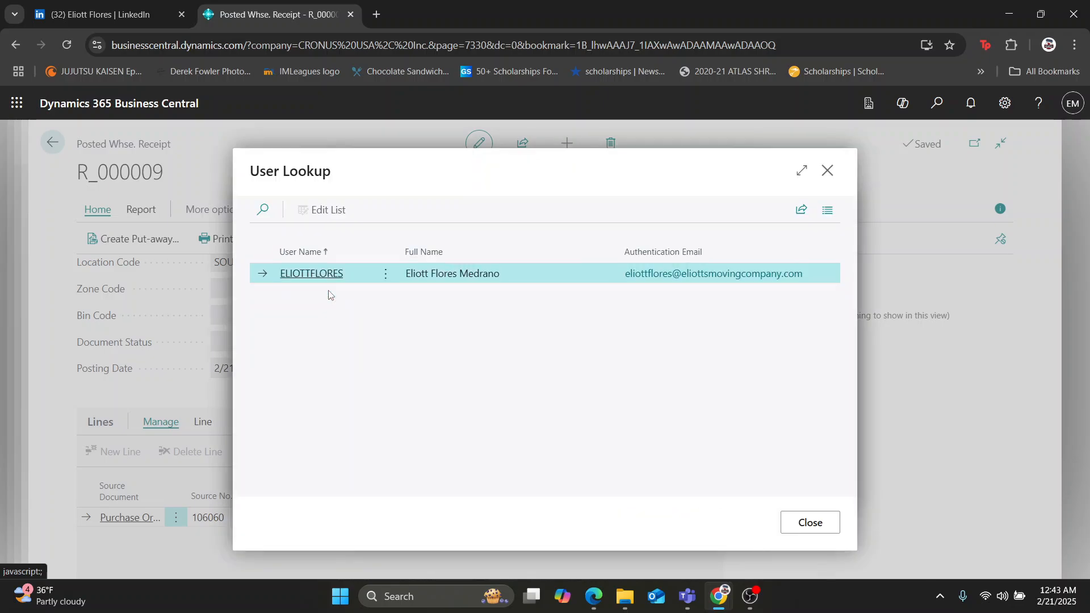
{"action": "left_click", "coordinate": [820, 532]}
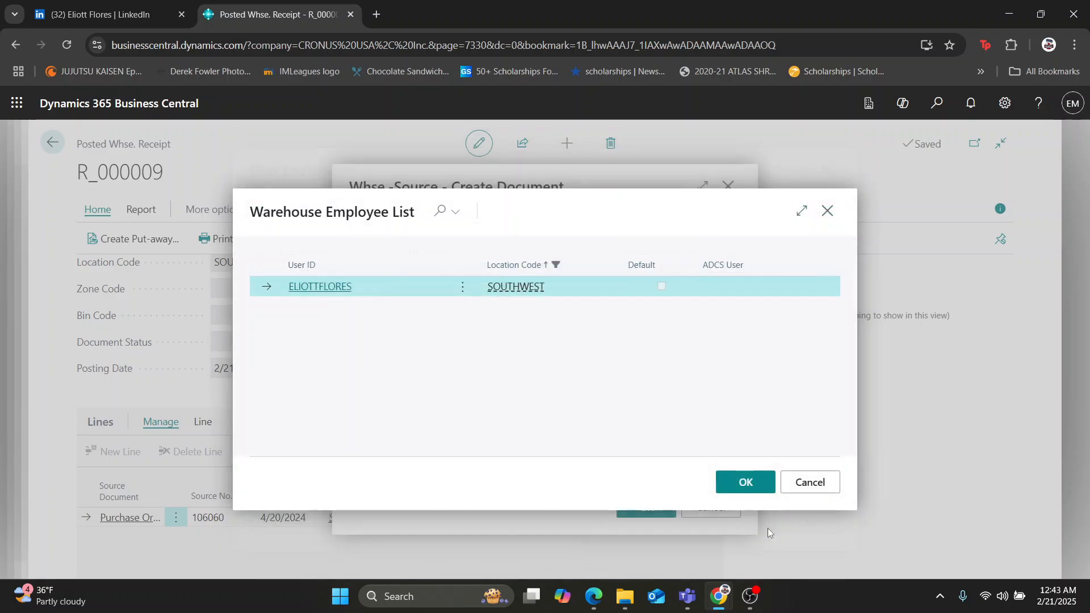
{"action": "left_click", "coordinate": [738, 480]}
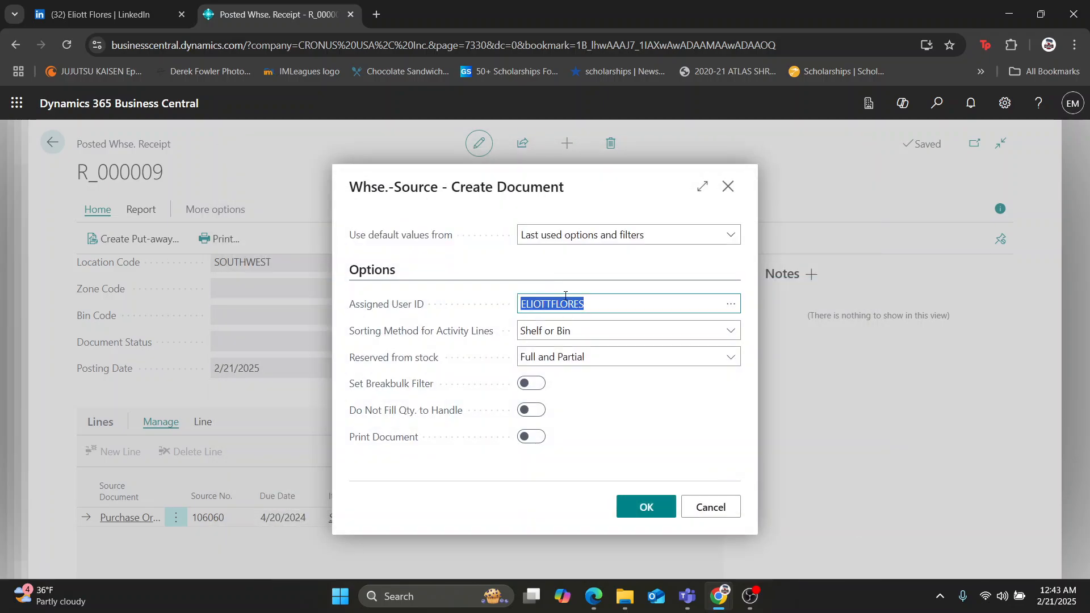
{"action": "left_click", "coordinate": [670, 514]}
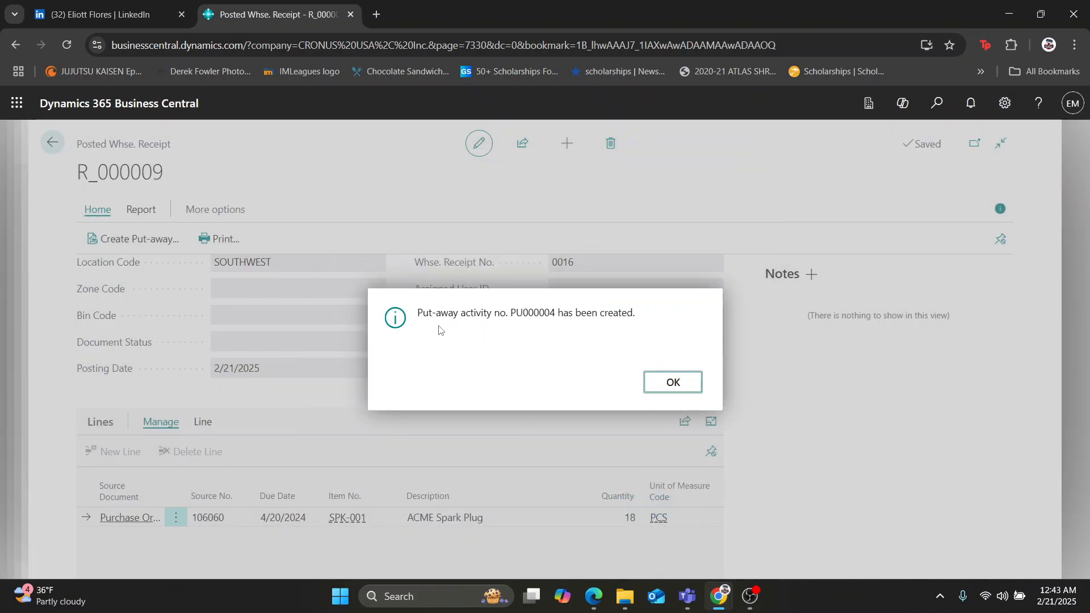
{"action": "left_click", "coordinate": [671, 382]}
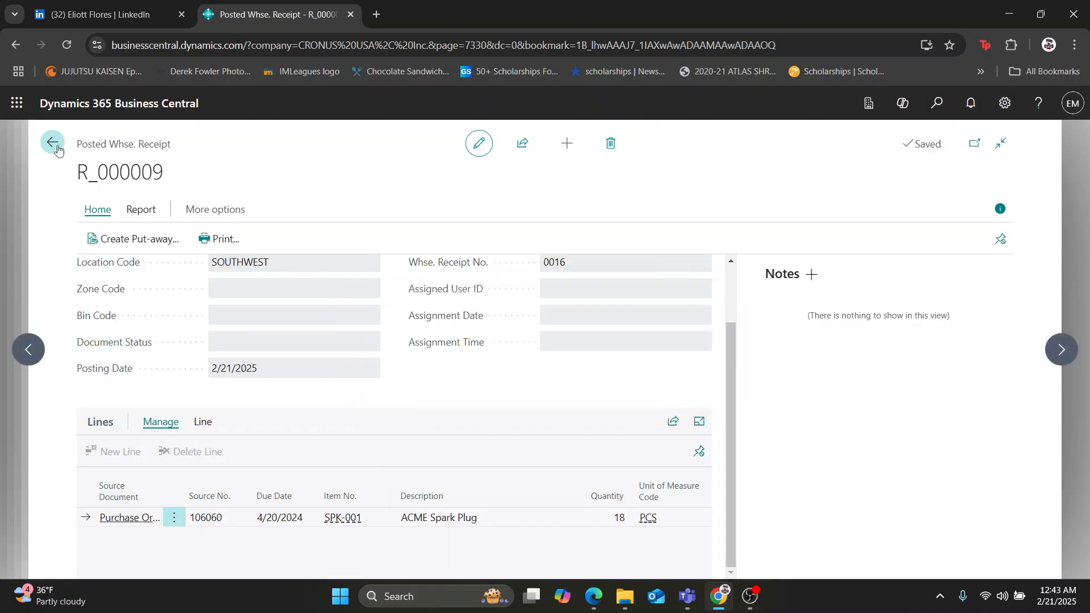
Step: Go back to the SparkCo purchase order, search for "warehouse entires" and review the Warehouse Entries for item SPK-001
{"action": "left_click", "coordinate": [56, 146]}
{"action": "left_click", "coordinate": [54, 146]}
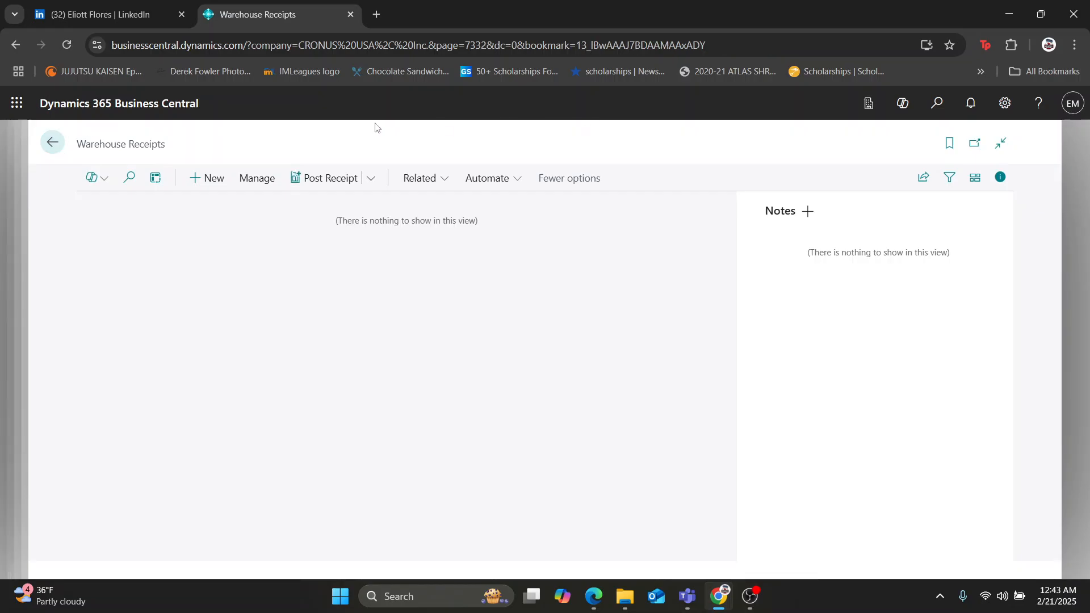
{"action": "left_click", "coordinate": [63, 151]}
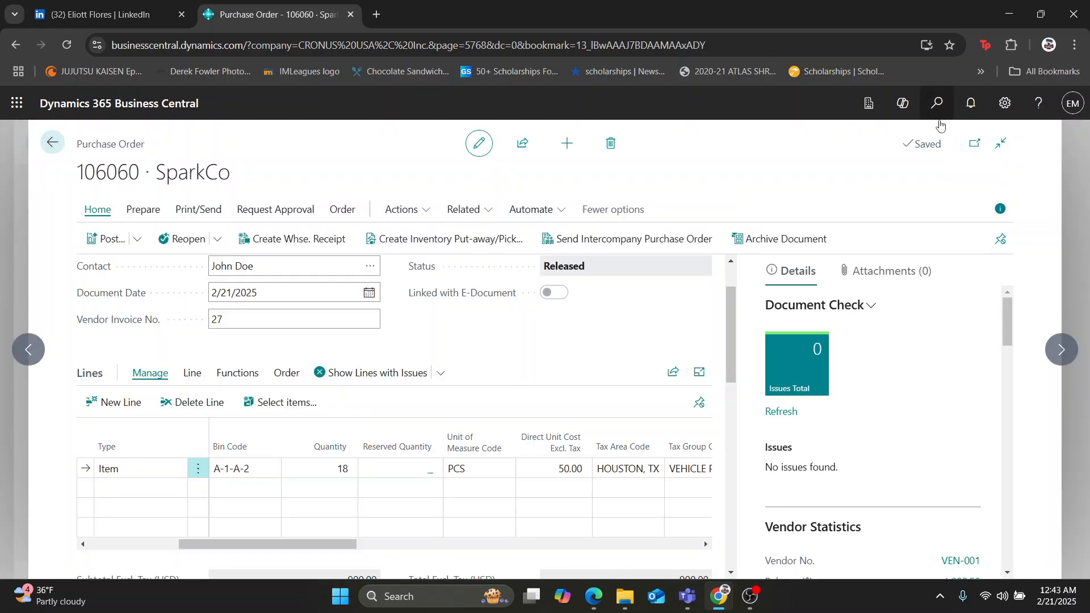
{"action": "left_click", "coordinate": [937, 113]}
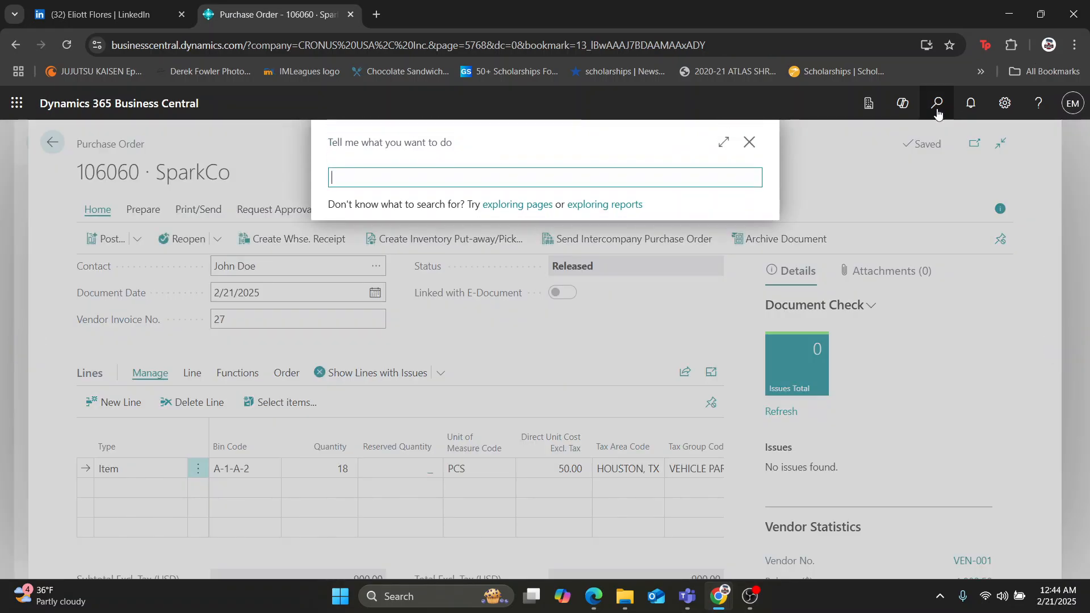
{"action": "type", "text": "wareh"}
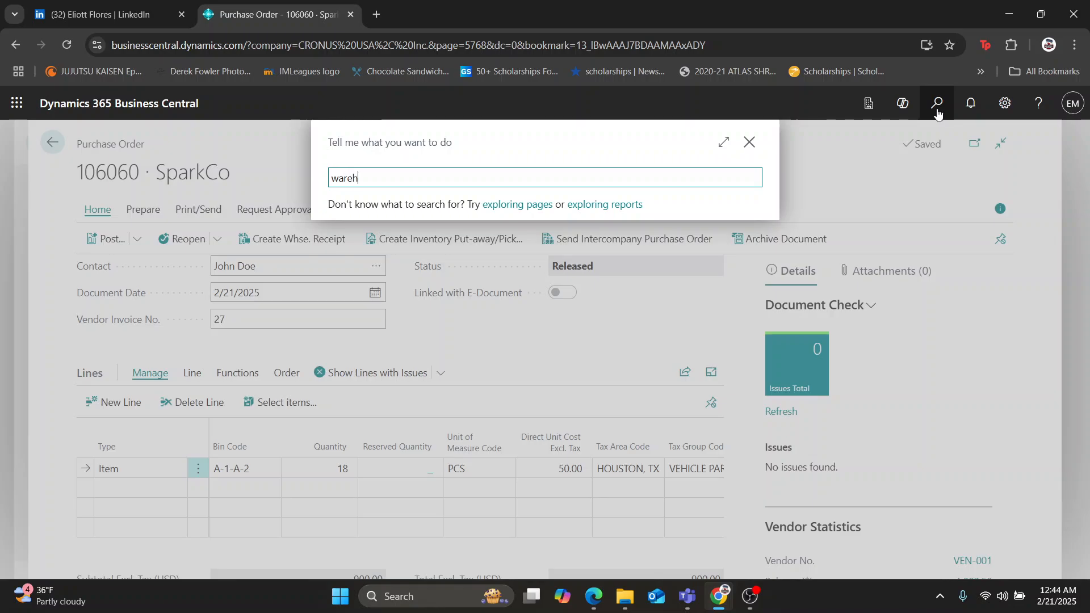
{"action": "type", "text": "ouse entires"}
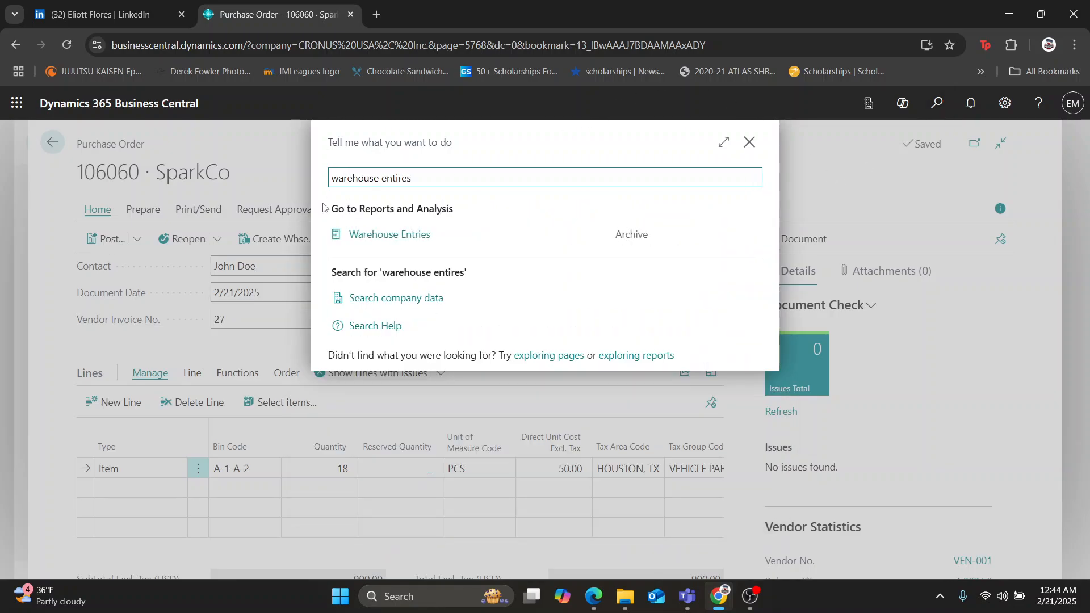
{"action": "left_click", "coordinate": [397, 245]}
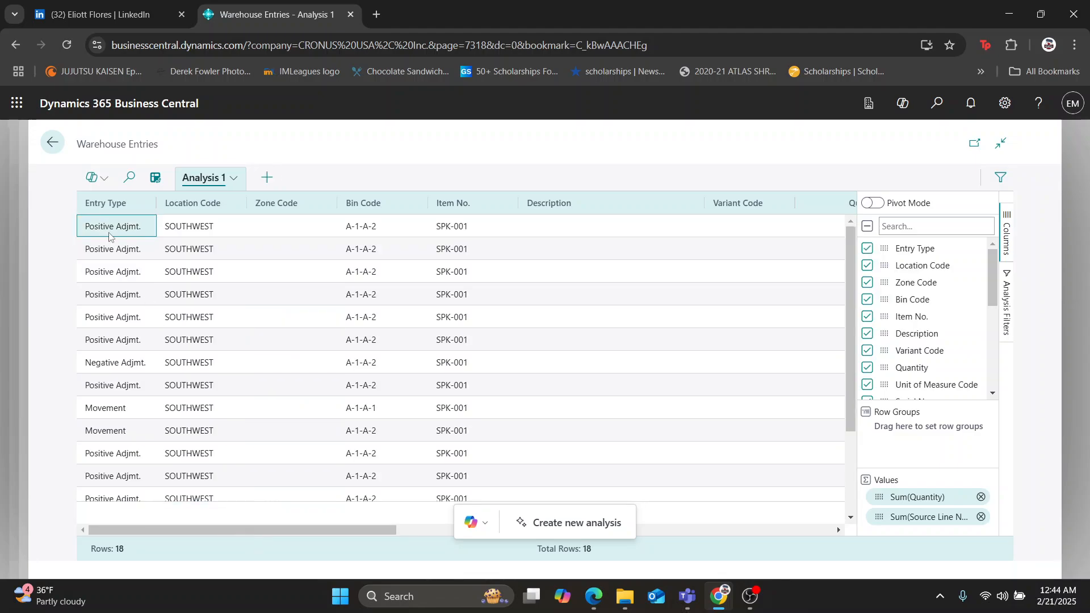
{"action": "left_click_drag", "start_coordinate": [156, 530], "coordinate": [92, 517]}
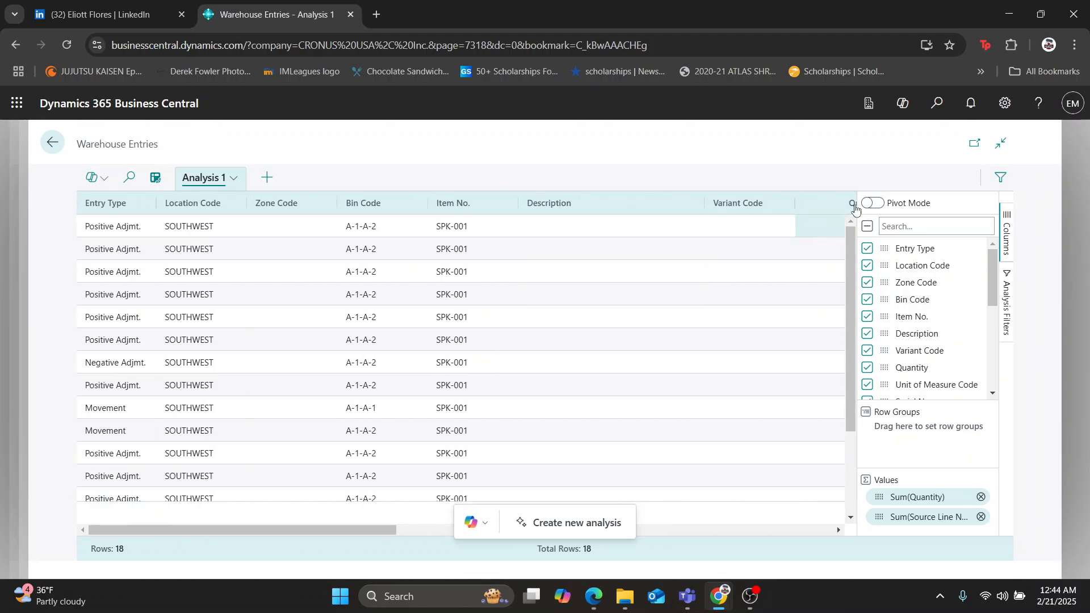
Step: Return to the SparkCo purchase order, post it with Receive and Invoice, and open the posted purchase invoice
{"action": "left_click", "coordinate": [48, 145]}
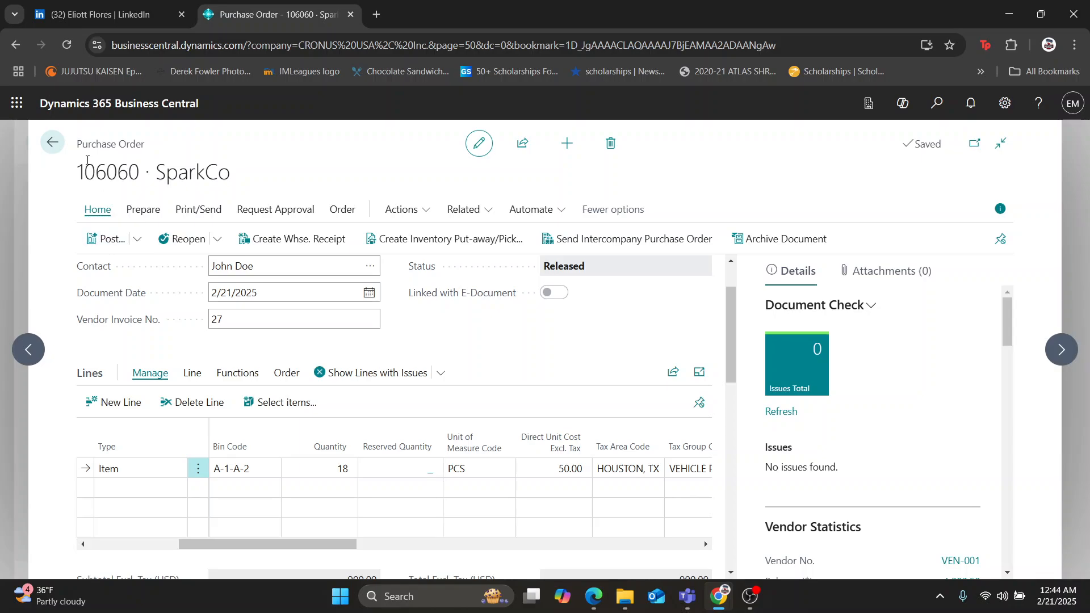
{"action": "left_click", "coordinate": [110, 239]}
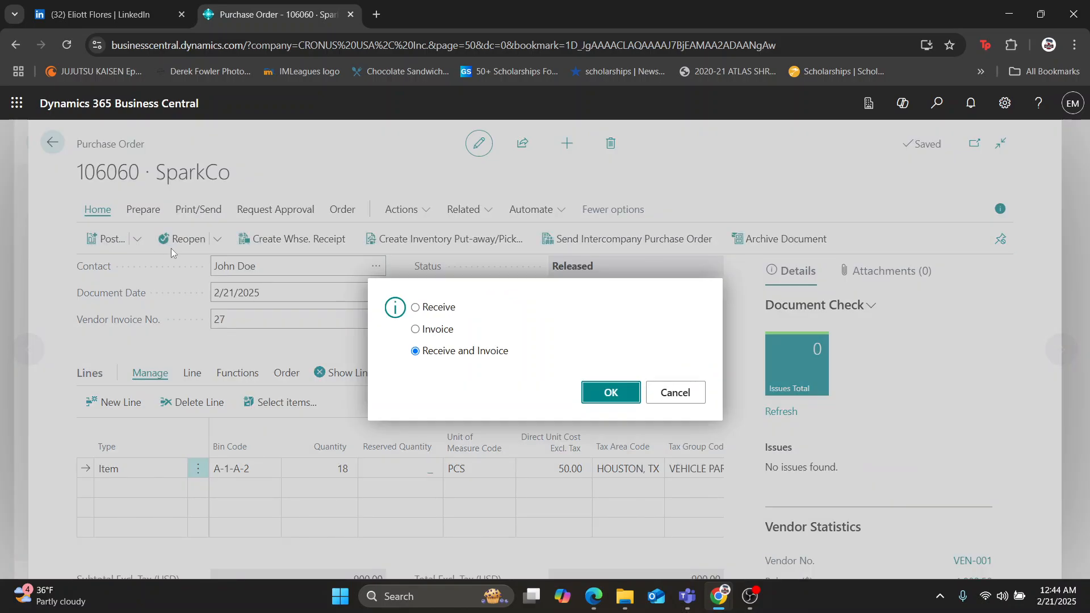
{"action": "left_click", "coordinate": [603, 398]}
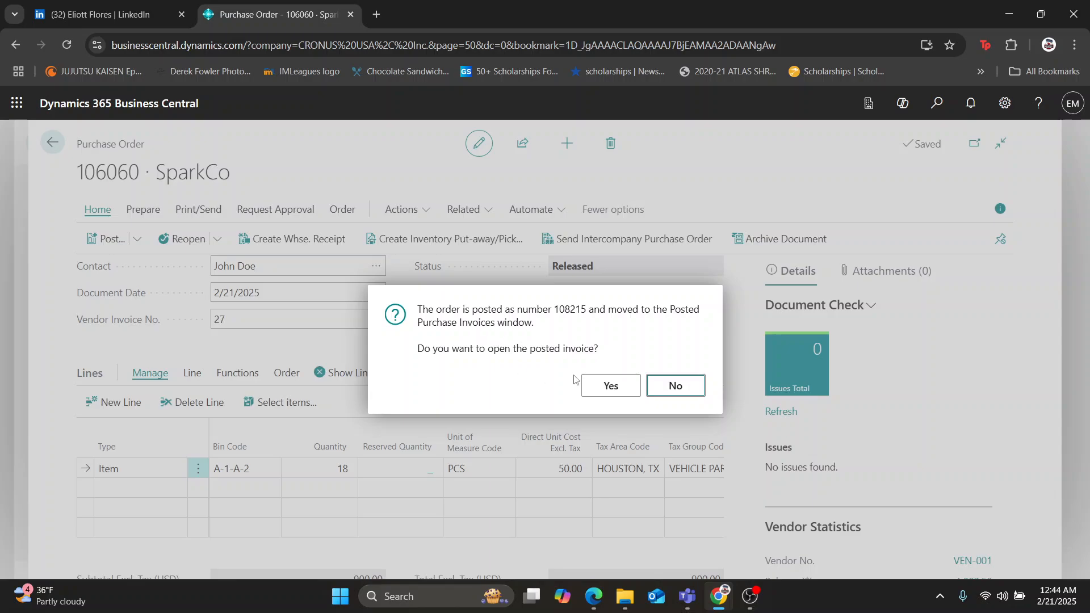
{"action": "left_click", "coordinate": [620, 385]}
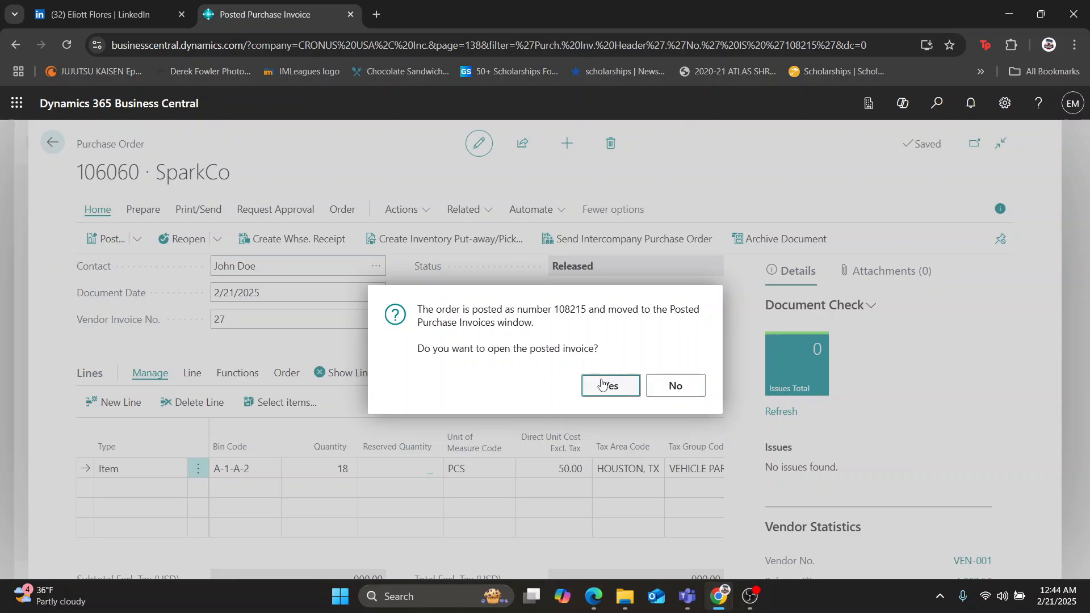
{"action": "left_click", "coordinate": [593, 385]}
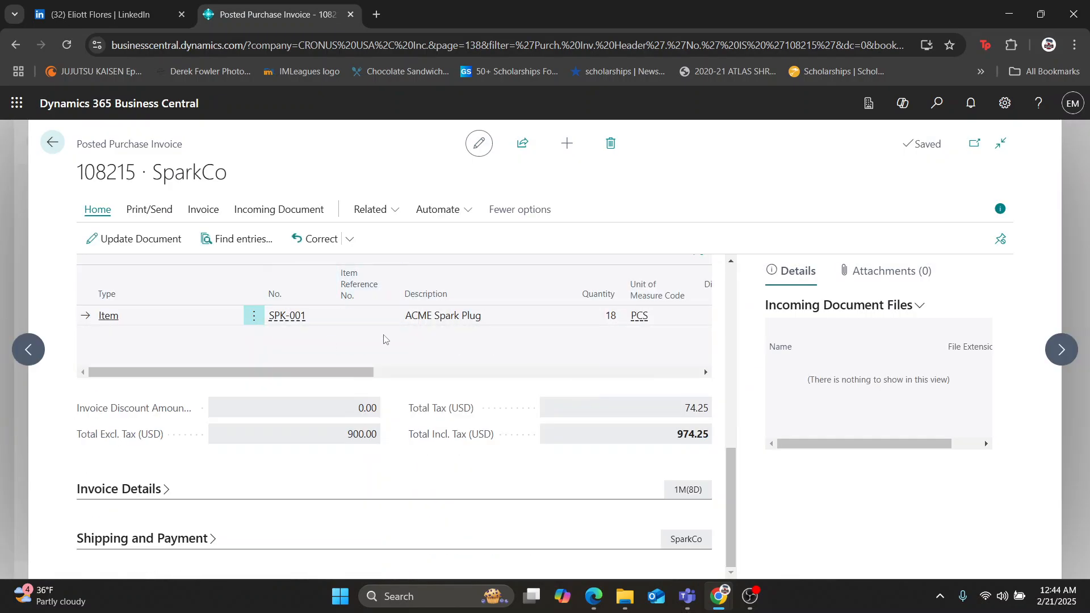
{"action": "left_click_drag", "start_coordinate": [198, 379], "coordinate": [129, 364]}
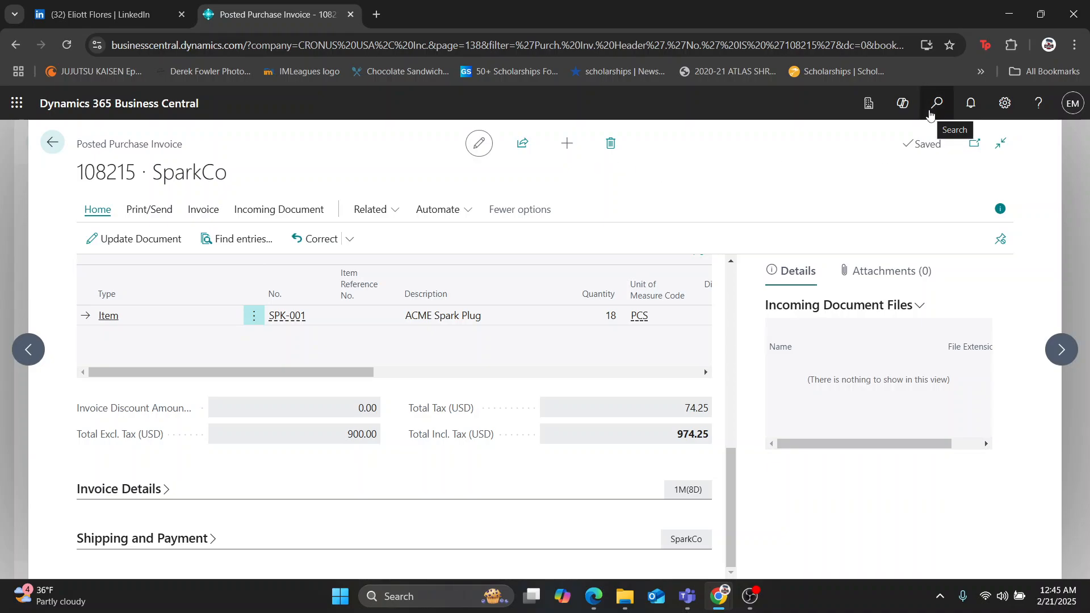
Step: Search for "item ledger", open the Item Ledger Entries and review the quantity and cost columns of the 2/21/2025 SPK-001 purchase
{"action": "left_click", "coordinate": [931, 116]}
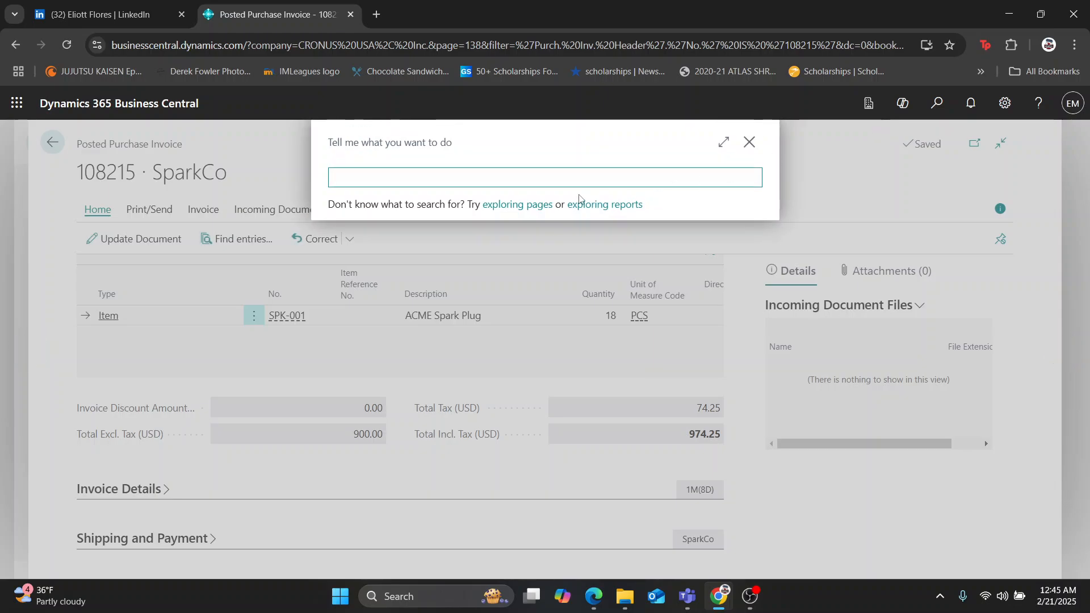
{"action": "type", "text": "item le"}
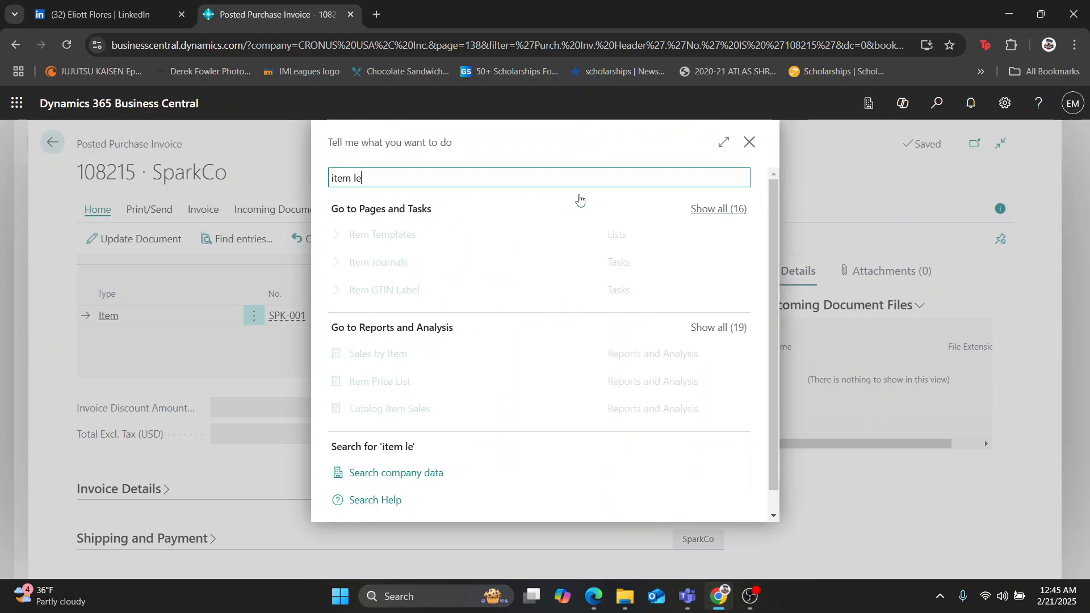
{"action": "type", "text": "dger"}
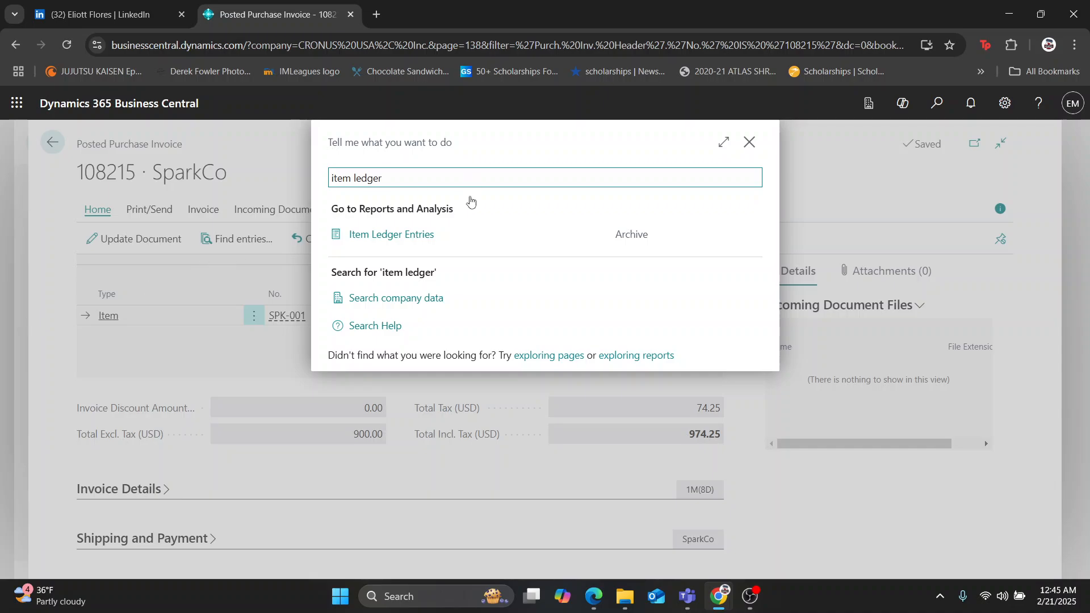
{"action": "left_click", "coordinate": [407, 233]}
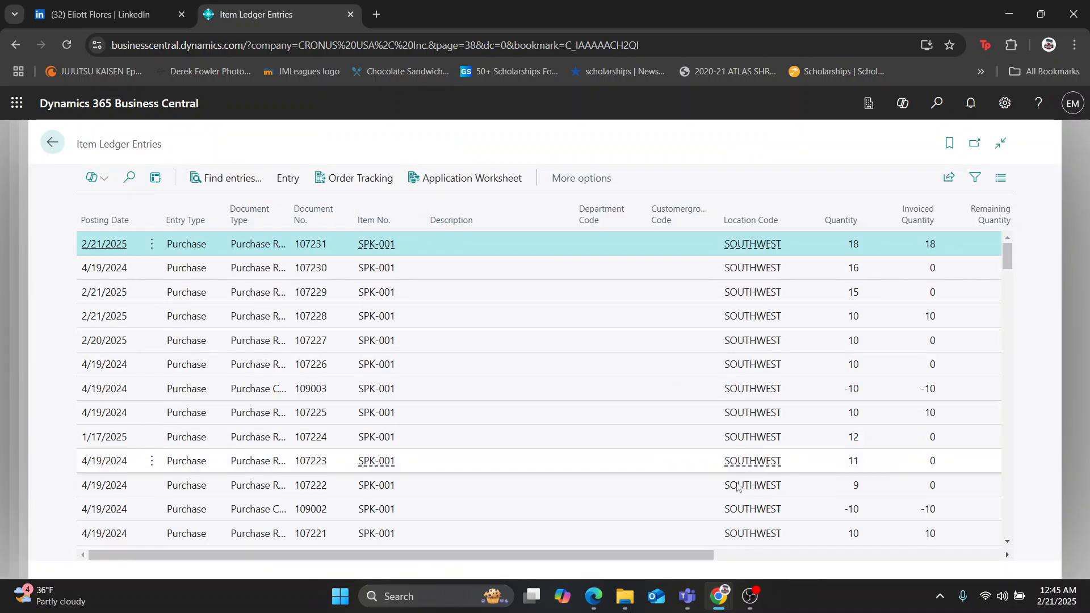
{"action": "left_click_drag", "start_coordinate": [649, 560], "coordinate": [848, 561]}
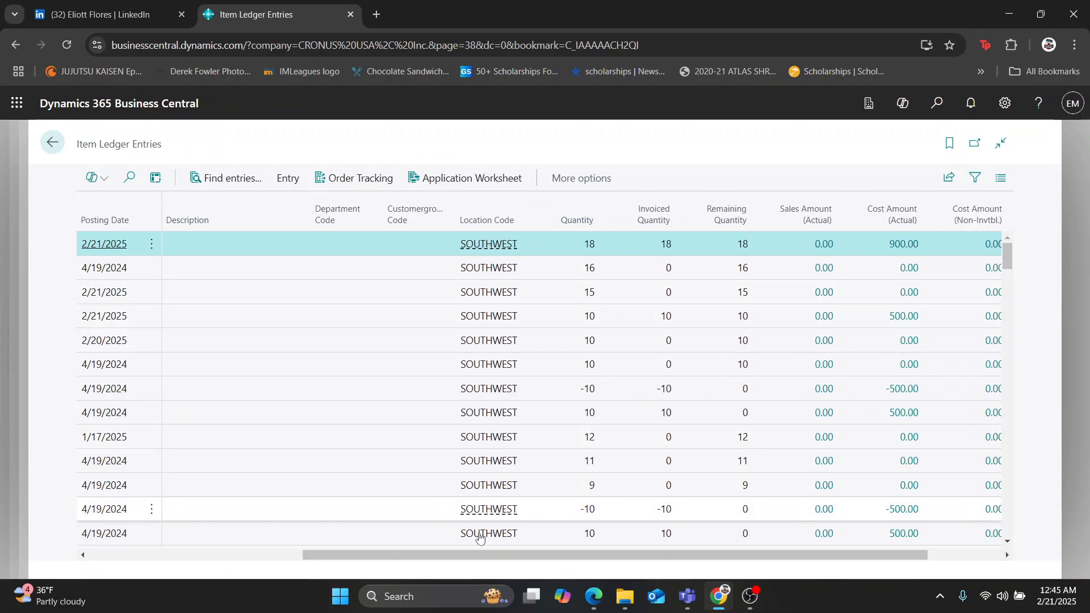
{"action": "left_click_drag", "start_coordinate": [507, 561], "coordinate": [387, 549]}
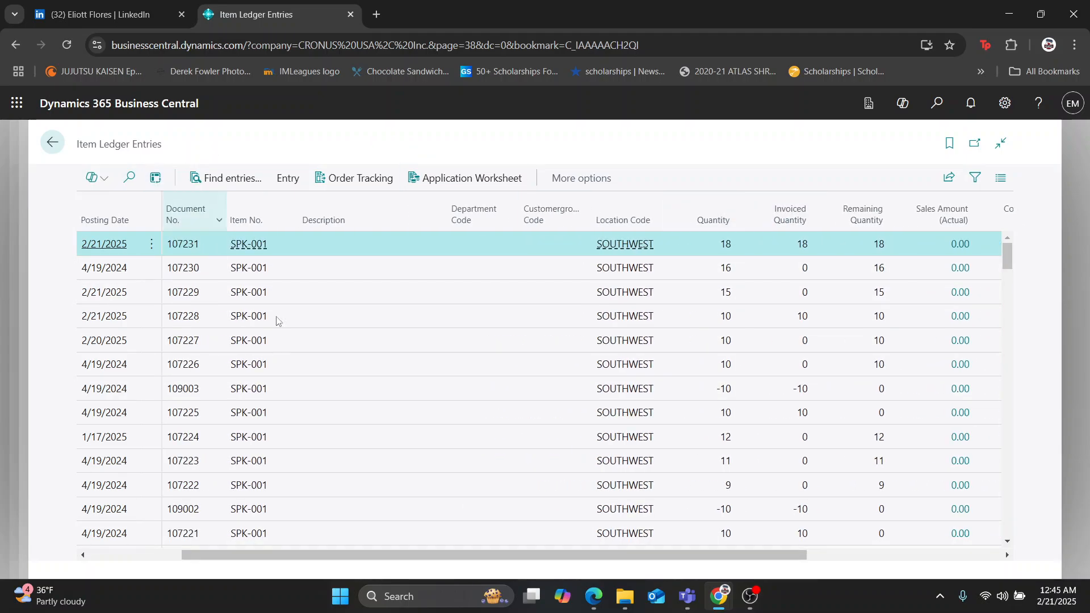
{"action": "left_click_drag", "start_coordinate": [533, 562], "coordinate": [291, 563]}
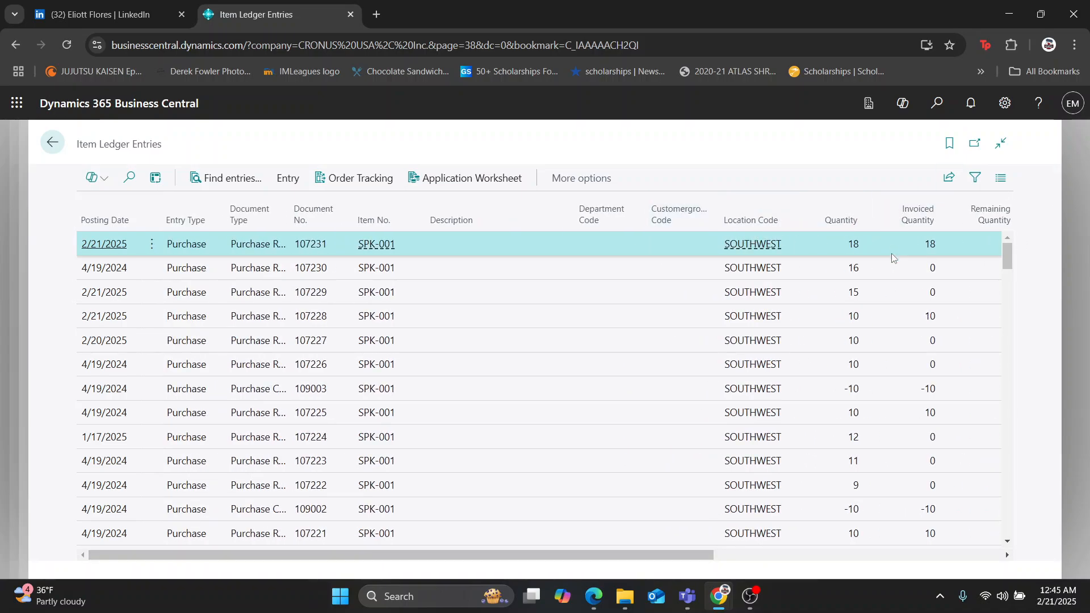
Step: Search for "vendor ledger", open the Vendor Ledger Entries and look through the SparkCo invoice entries
{"action": "left_click", "coordinate": [936, 104]}
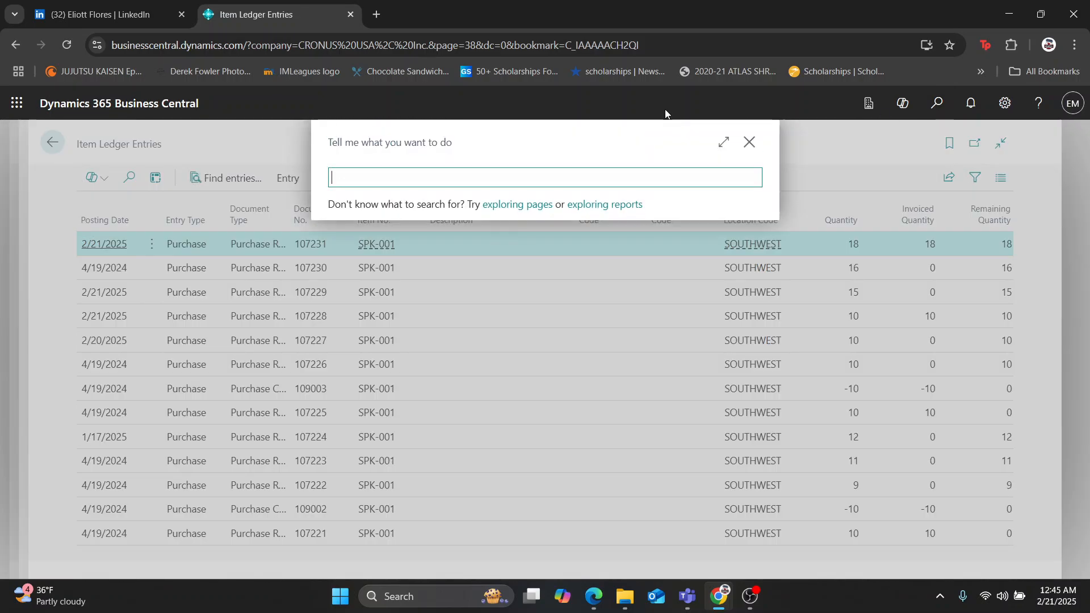
{"action": "type", "text": "vendor ledger"}
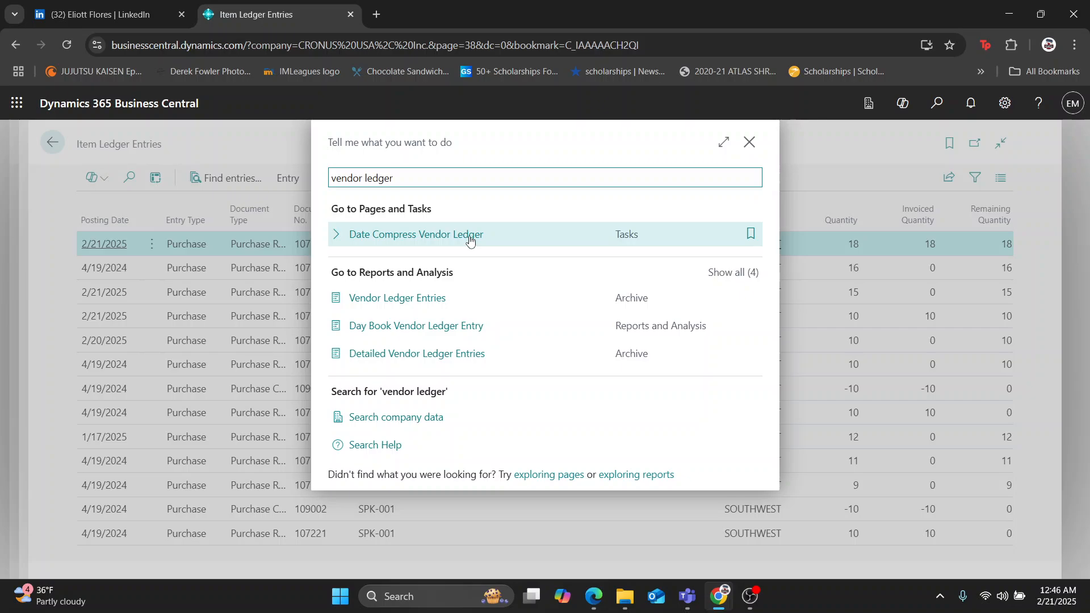
{"action": "left_click", "coordinate": [446, 304]}
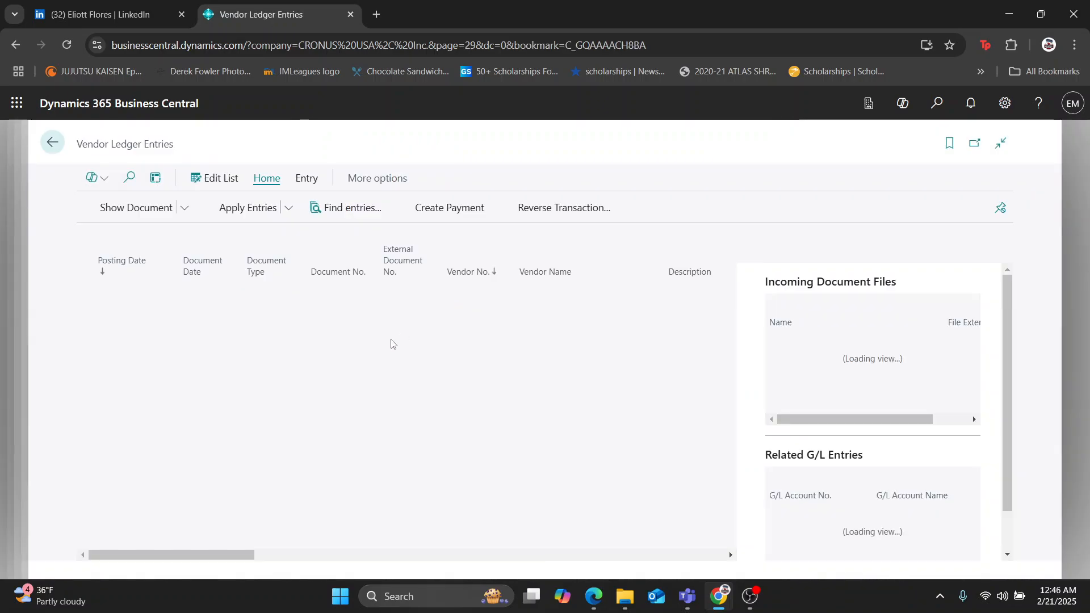
{"action": "scroll", "coordinate": [385, 325], "scroll_direction": "down", "scroll_amount": 2}
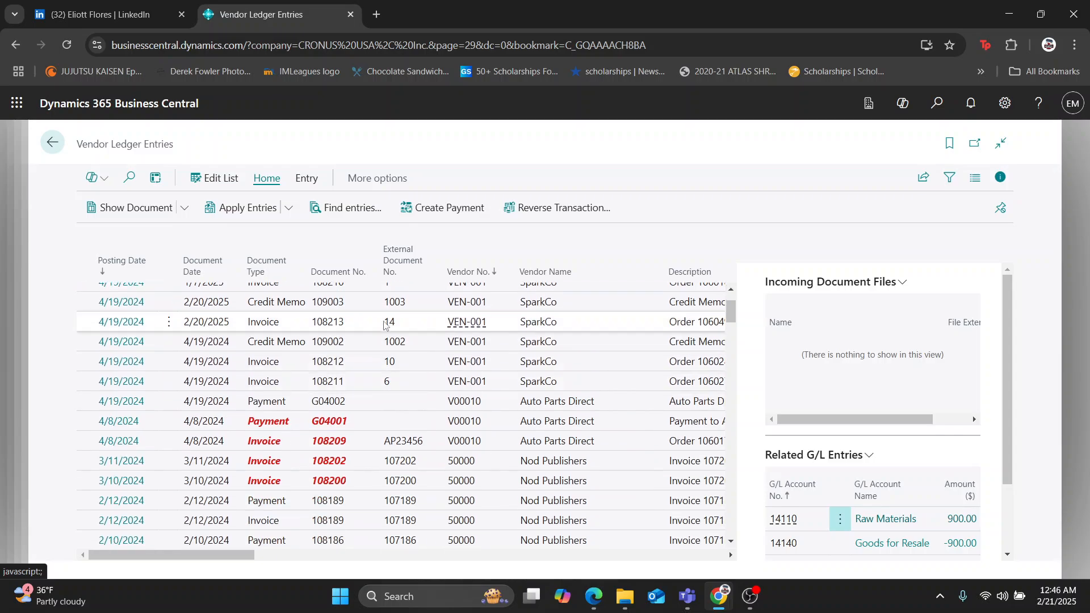
{"action": "scroll", "coordinate": [384, 324], "scroll_direction": "down", "scroll_amount": 2}
{"action": "scroll", "coordinate": [391, 378], "scroll_direction": "up", "scroll_amount": 3}
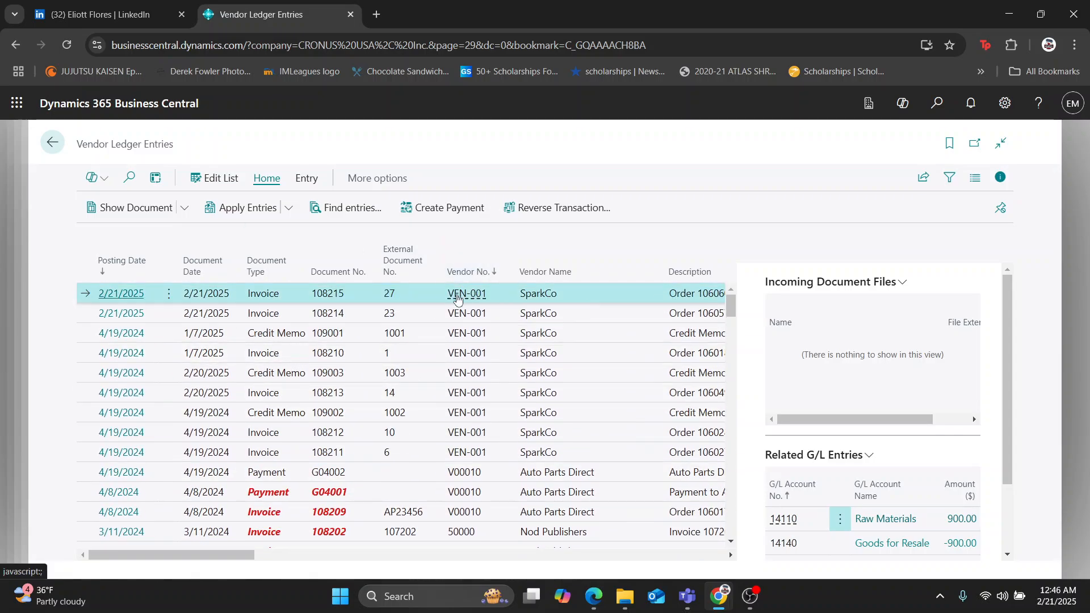
Step: Open the SparkCo vendor card from the newest ledger entry and check its Invoicing and Payments sections
{"action": "mouse_move", "coordinate": [457, 299]}
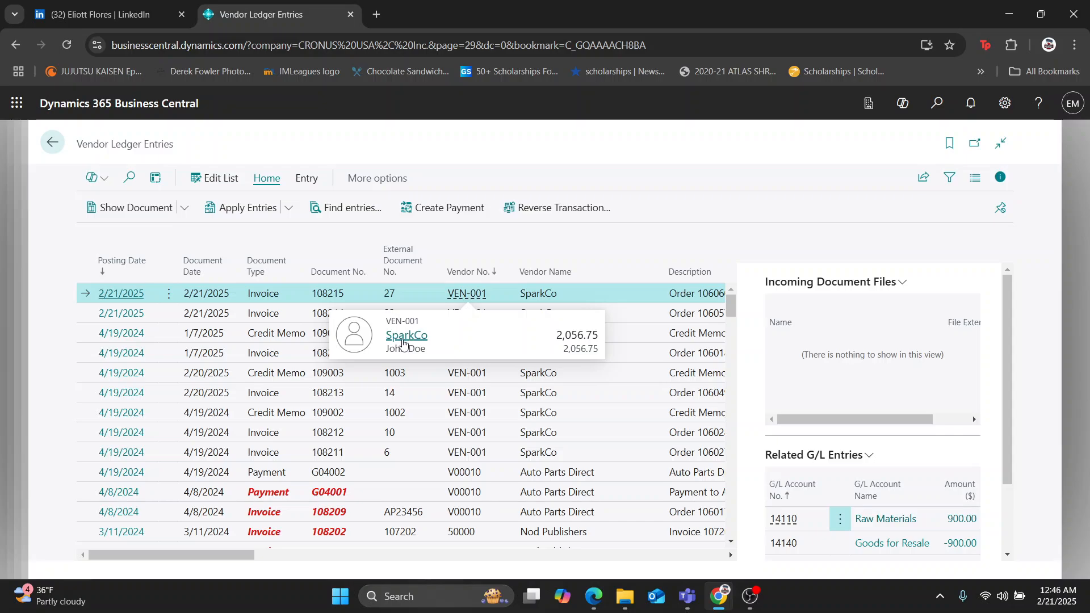
{"action": "left_click", "coordinate": [406, 335]}
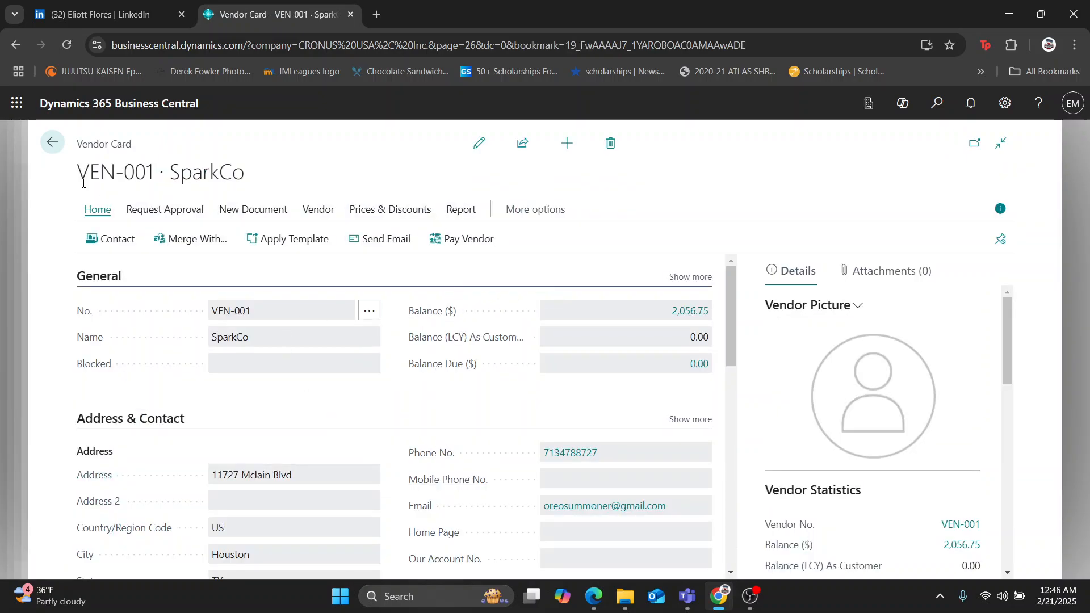
{"action": "scroll", "coordinate": [729, 357], "scroll_direction": "down", "scroll_amount": 10}
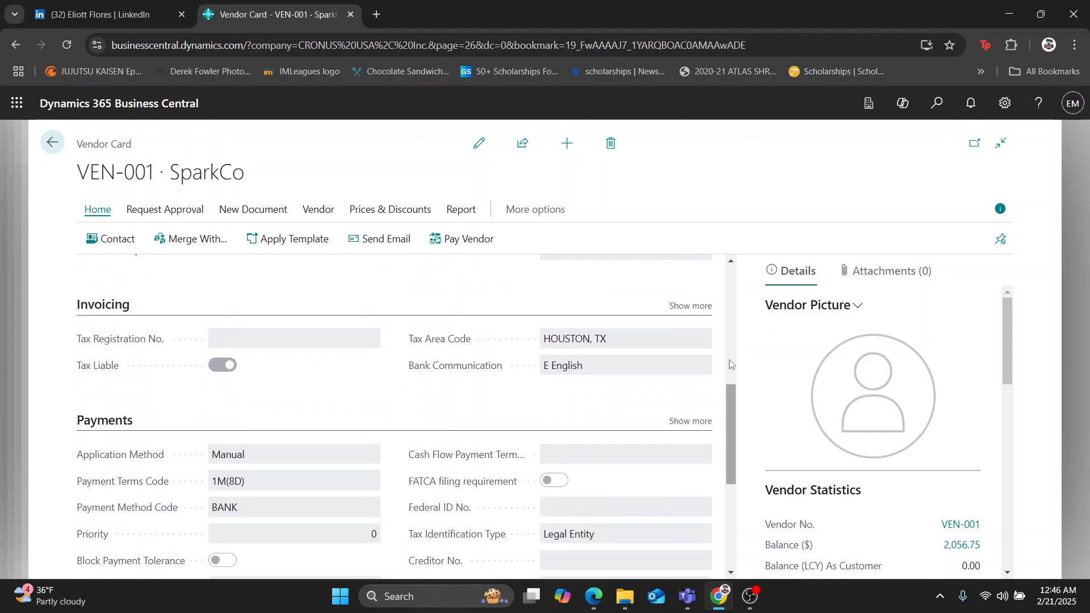
Step: Check the Receiving section of the SparkCo vendor card, the Vendor Statistics, and the General and Address & Contact sections
{"action": "scroll", "coordinate": [790, 400], "scroll_direction": "down", "scroll_amount": 3}
{"action": "scroll", "coordinate": [1020, 400], "scroll_direction": "down", "scroll_amount": 4}
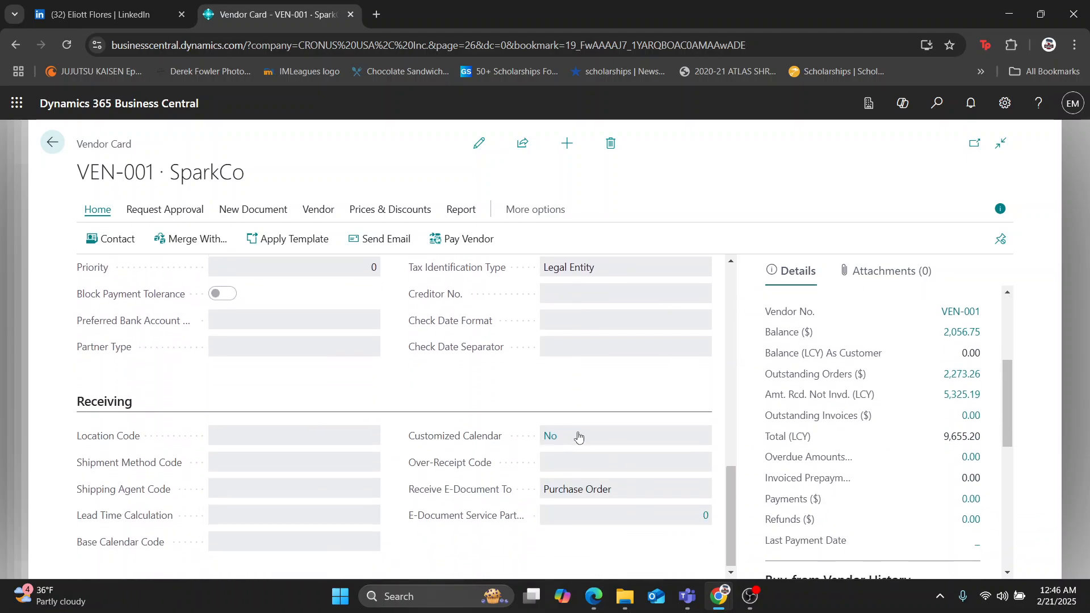
{"action": "scroll", "coordinate": [1020, 401], "scroll_direction": "up", "scroll_amount": 1}
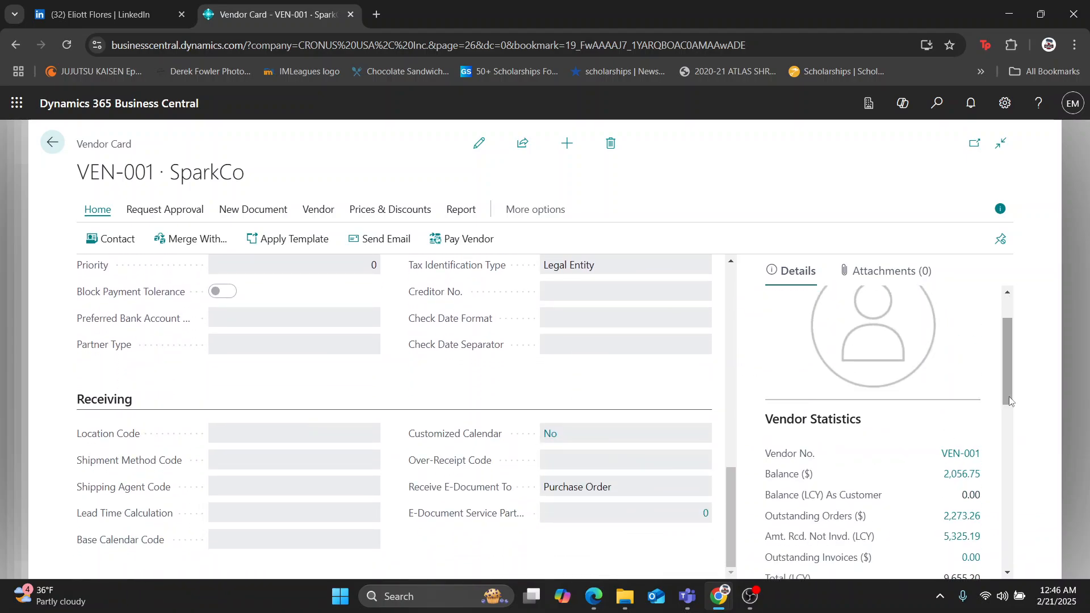
{"action": "scroll", "coordinate": [735, 437], "scroll_direction": "up", "scroll_amount": 10}
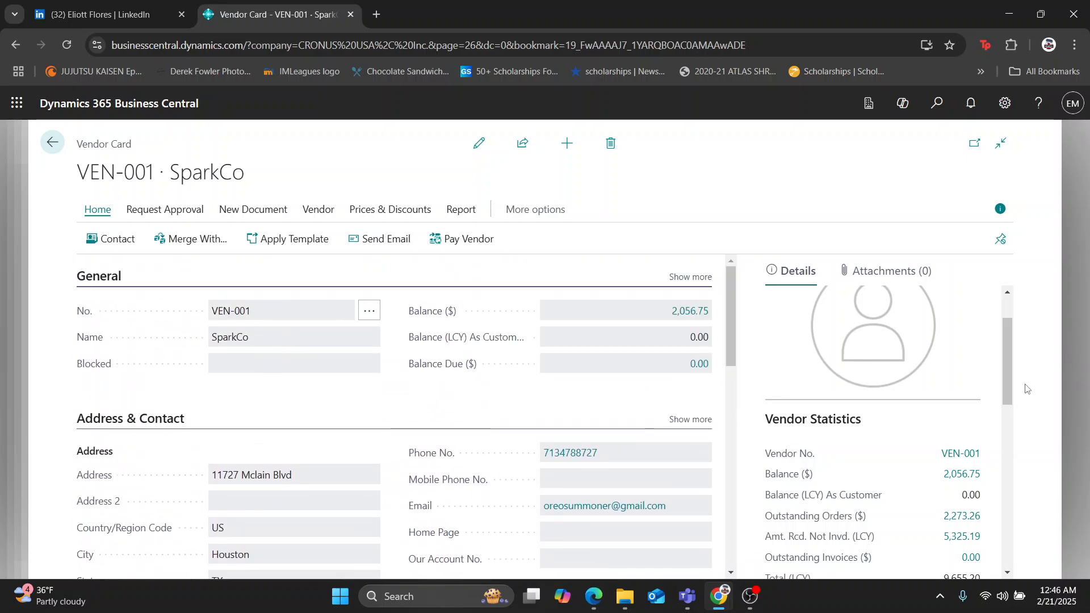
Step: Open SparkCo's purchase orders from the vendor card's details and look through their locations, dates and statuses
{"action": "left_click_drag", "start_coordinate": [1008, 390], "coordinate": [984, 528]}
{"action": "left_click", "coordinate": [938, 366]}
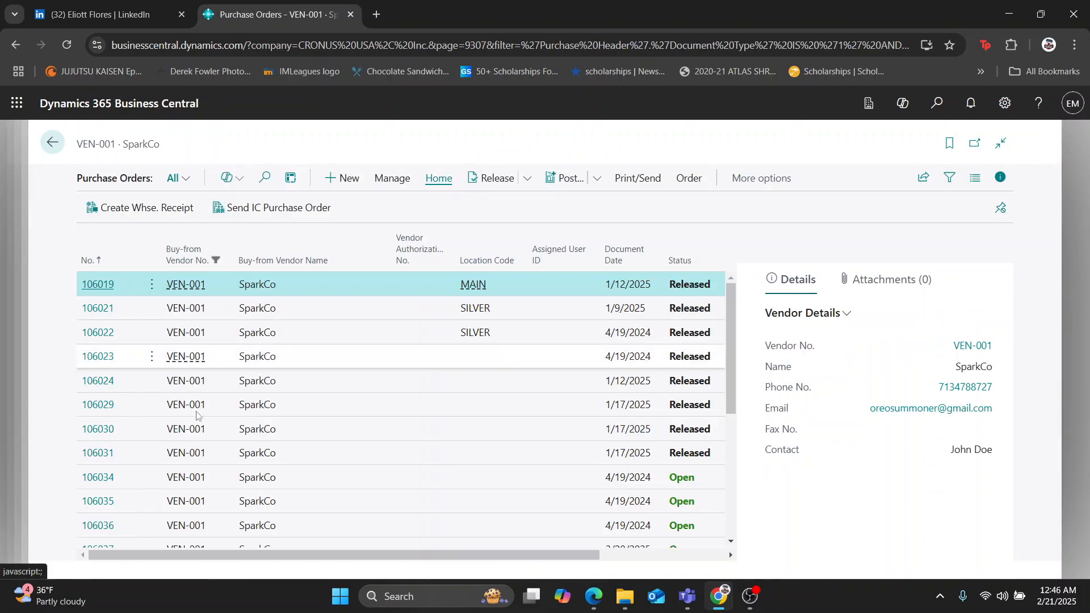
{"action": "left_click_drag", "start_coordinate": [224, 556], "coordinate": [280, 559]}
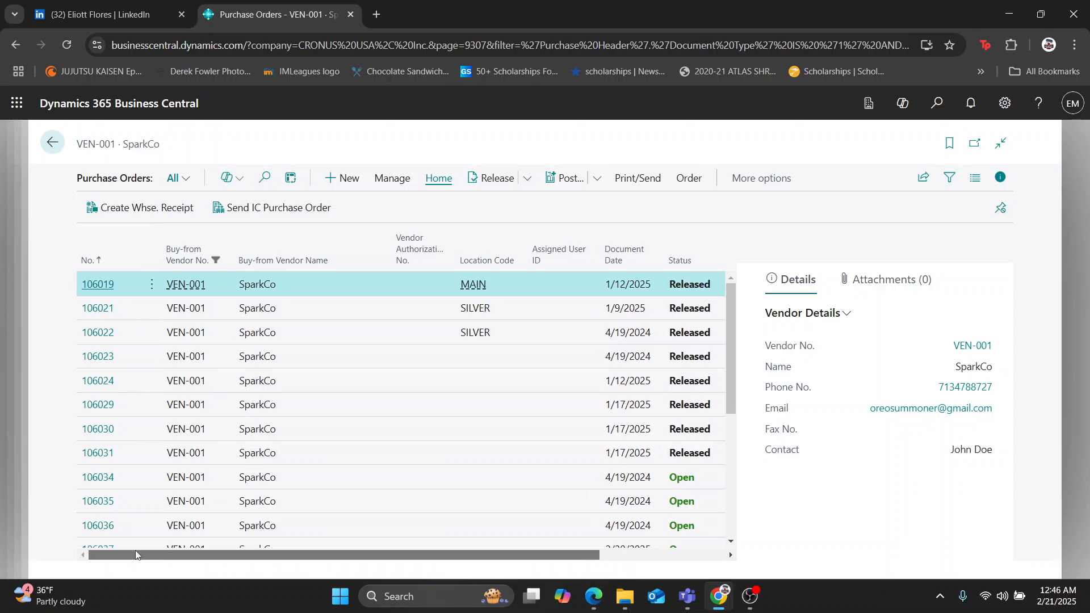
Step: Go back through the vendor card, both ledger entry lists and the purchase orders to the CRONUS USA home page
{"action": "left_click", "coordinate": [48, 140]}
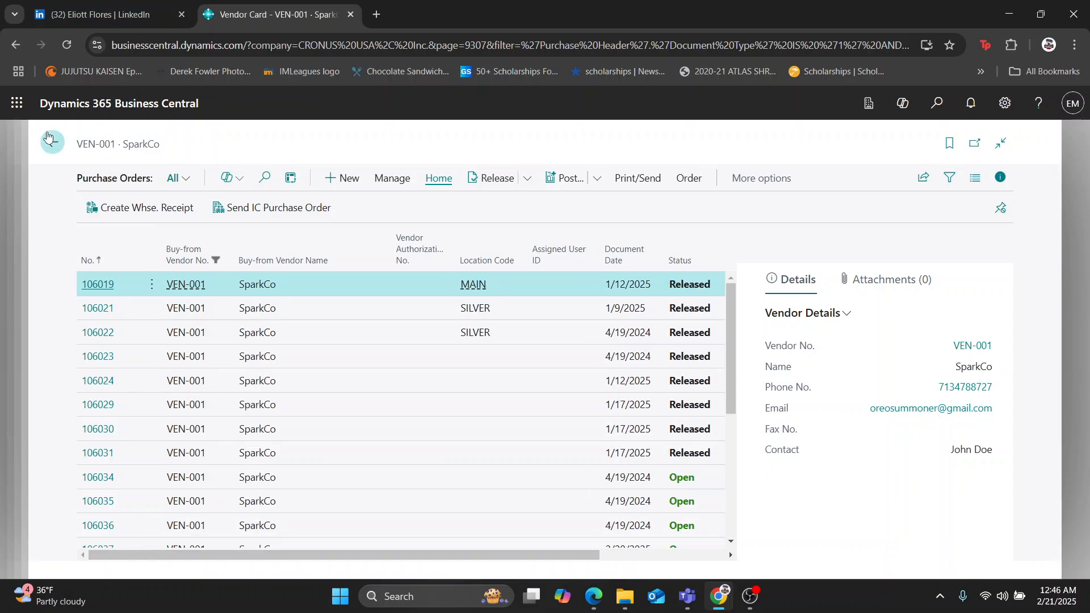
{"action": "left_click", "coordinate": [49, 139]}
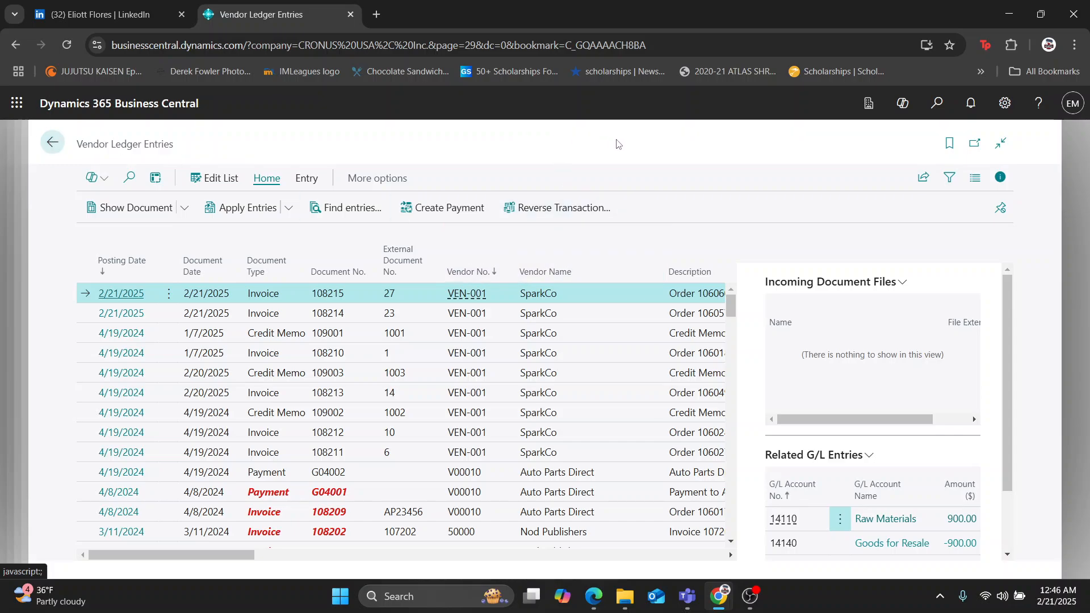
{"action": "left_click", "coordinate": [65, 144]}
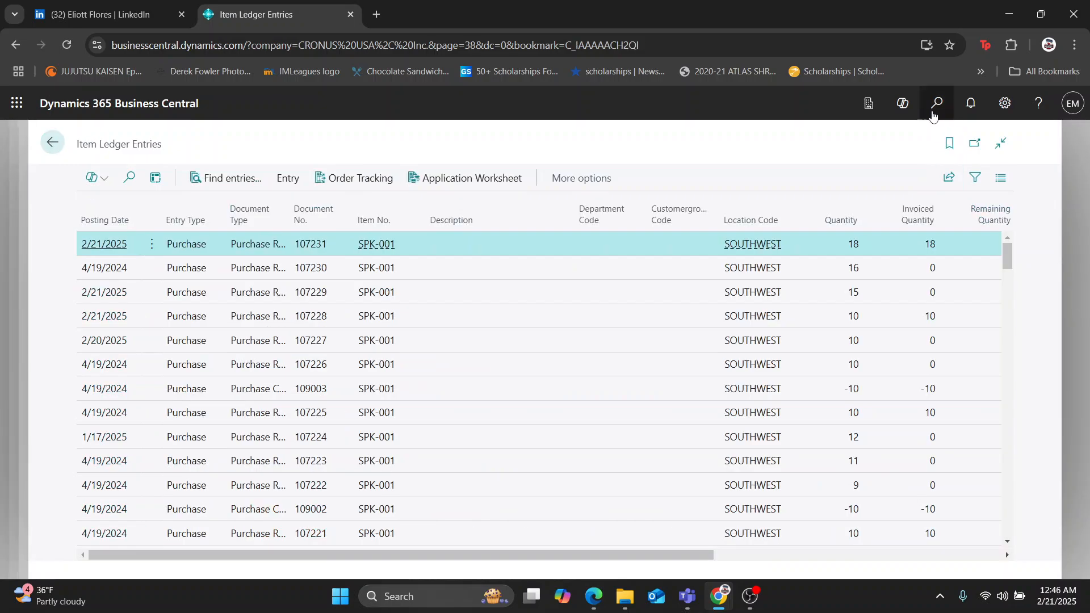
{"action": "left_click", "coordinate": [50, 143]}
{"action": "left_click", "coordinate": [50, 142]}
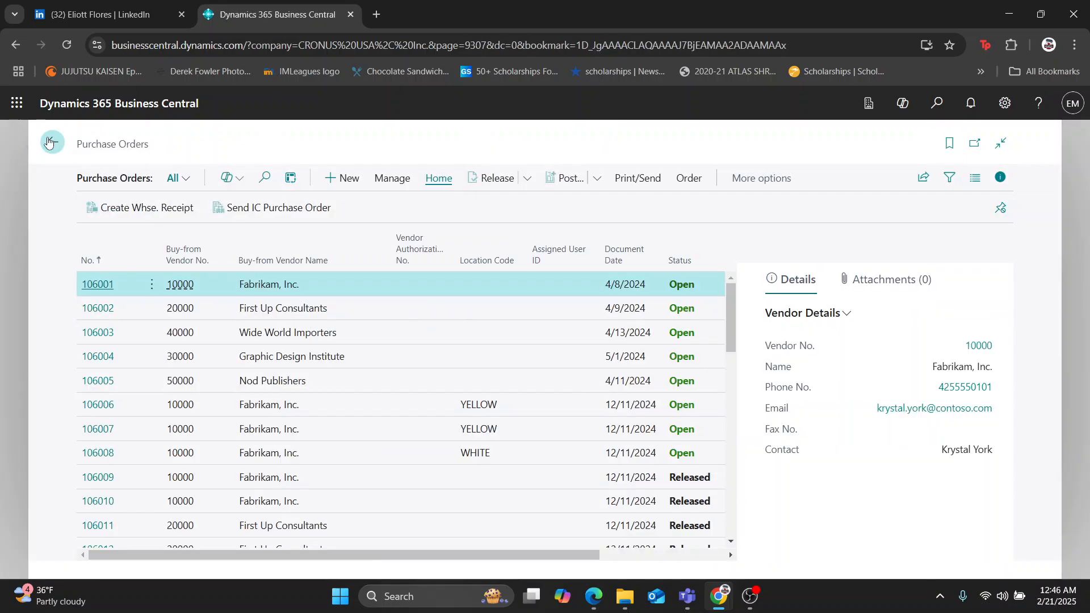
{"action": "left_click", "coordinate": [56, 146]}
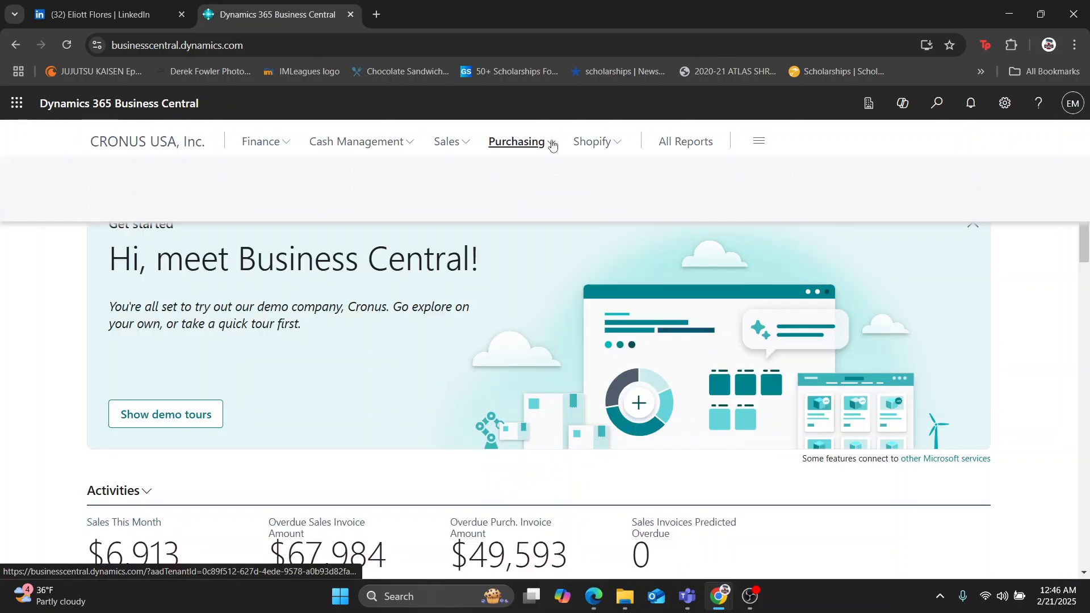
Step: Open the Posted Purchase Invoices list to review the newest SparkCo invoice, and return to the CRONUS USA home page
{"action": "left_click", "coordinate": [545, 143]}
{"action": "left_click", "coordinate": [514, 171]}
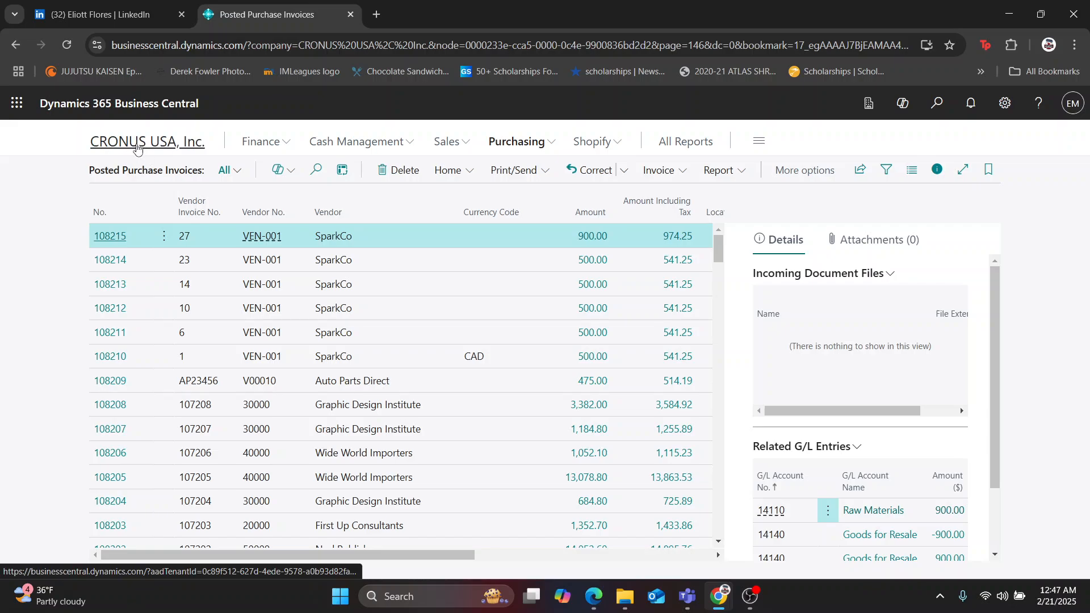
{"action": "left_click", "coordinate": [140, 143]}
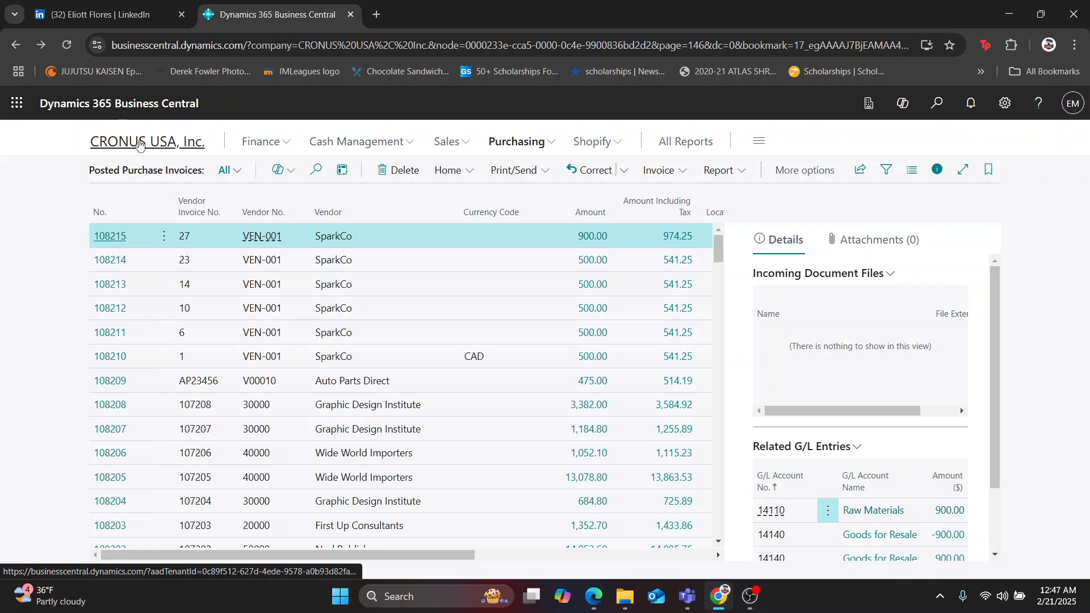